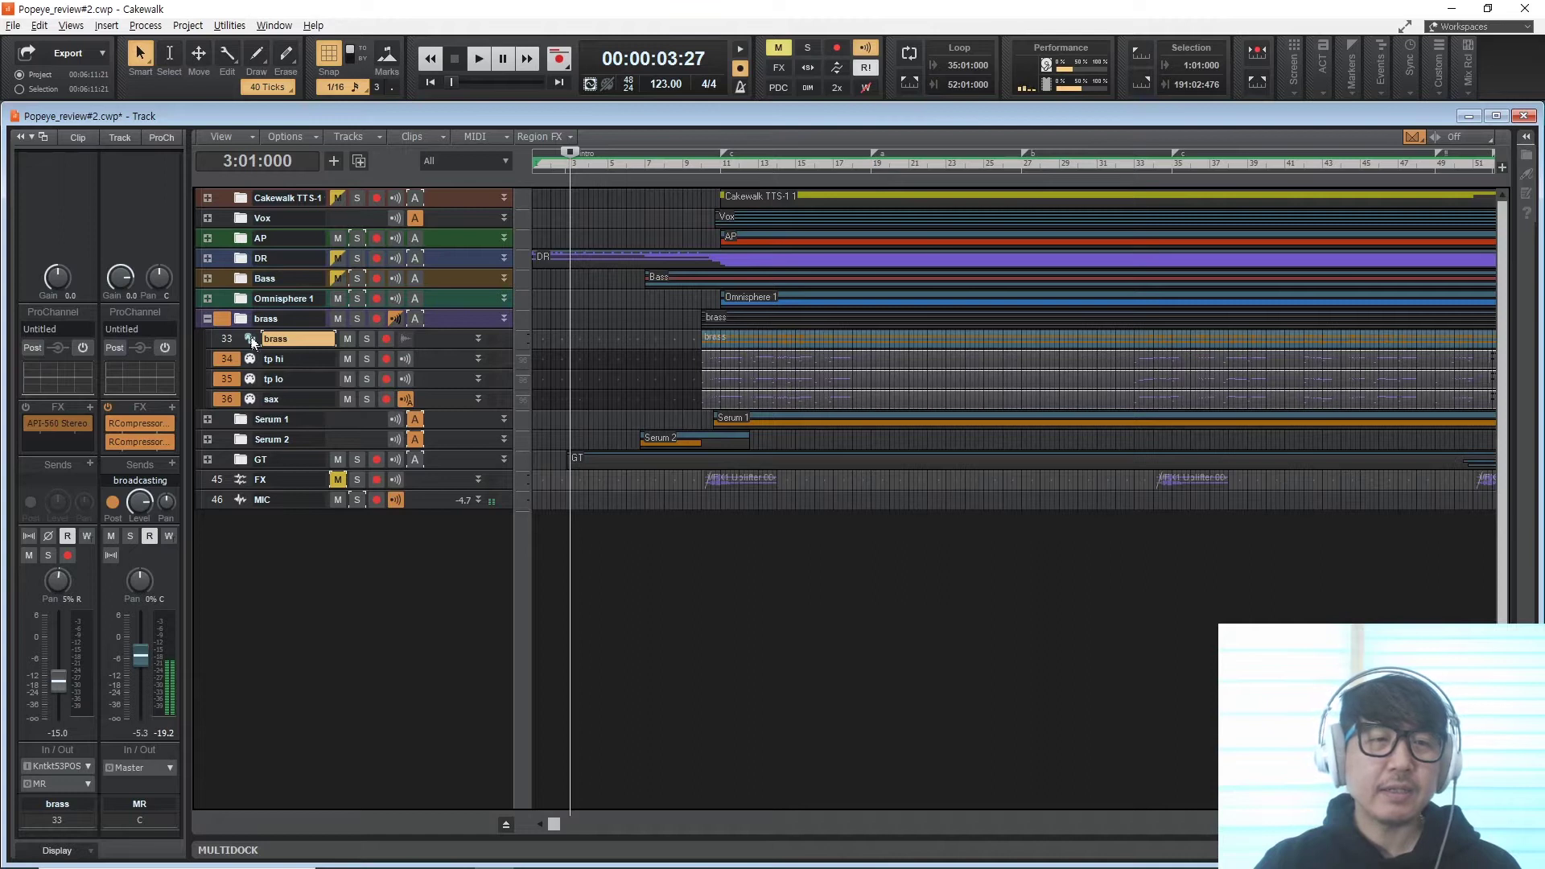
- Open the brass track's Kontakt instrument, review the loaded fluegelhorn/trumpet and sax/clarinet patches, and close it
click(251, 338)
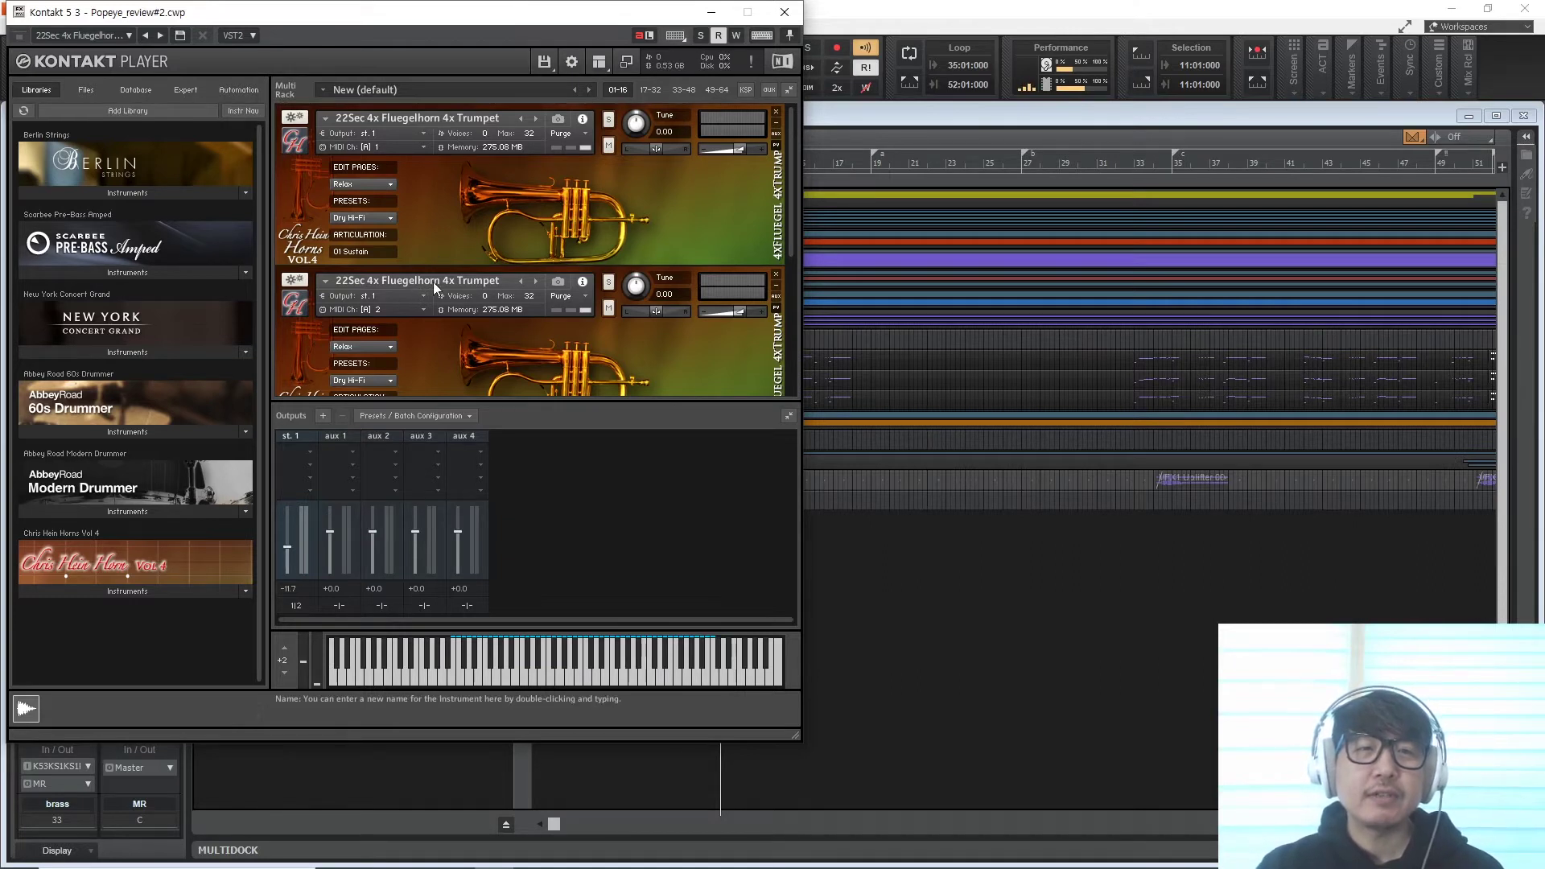
scroll(474, 207, down, 7)
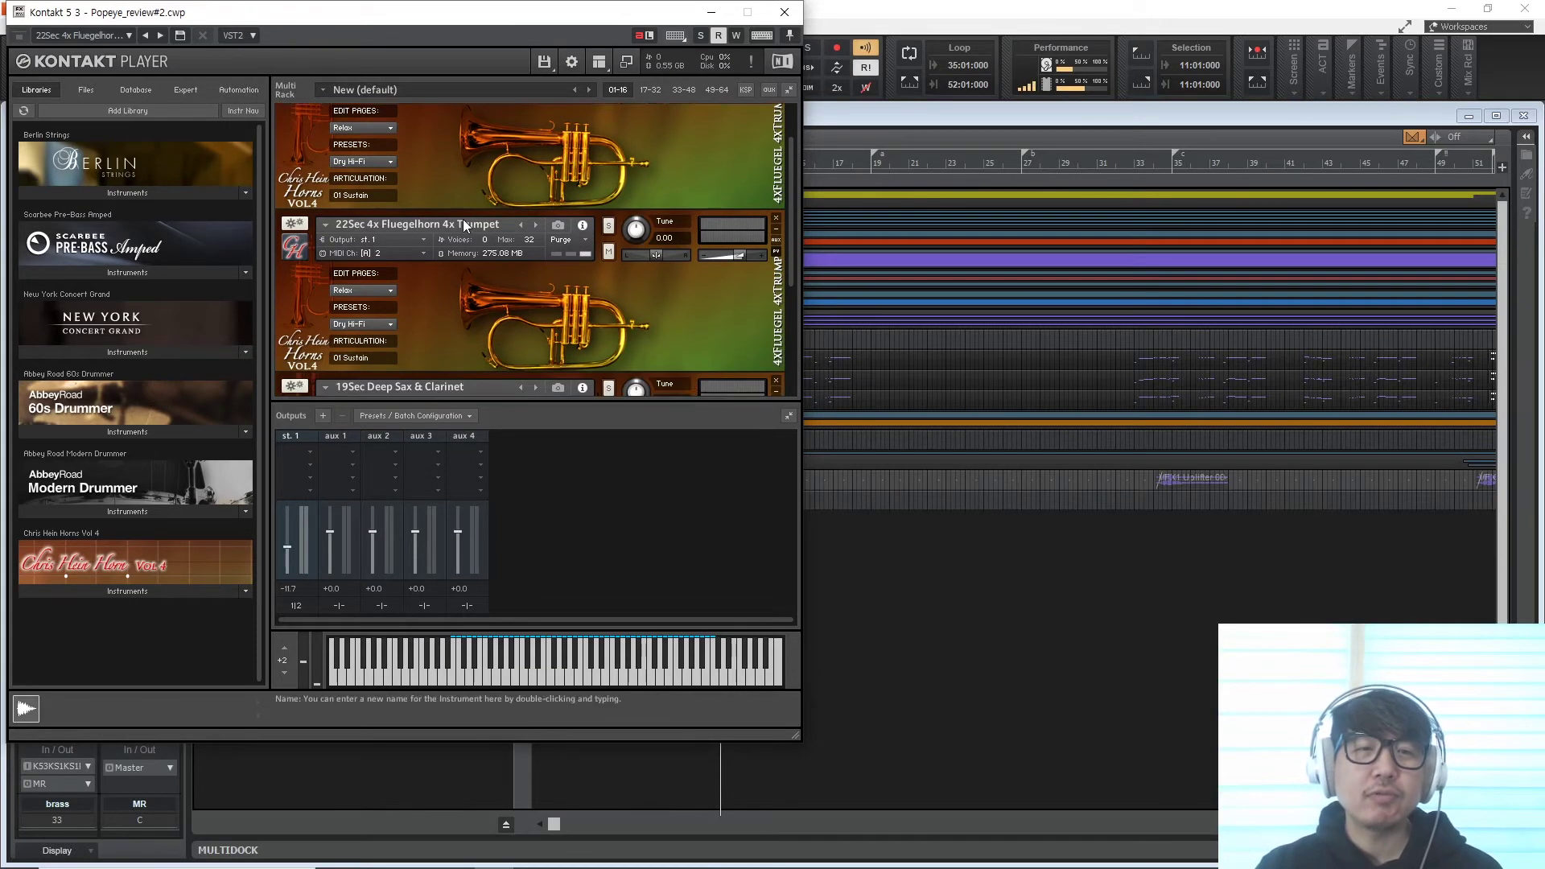
scroll(451, 272, down, 2)
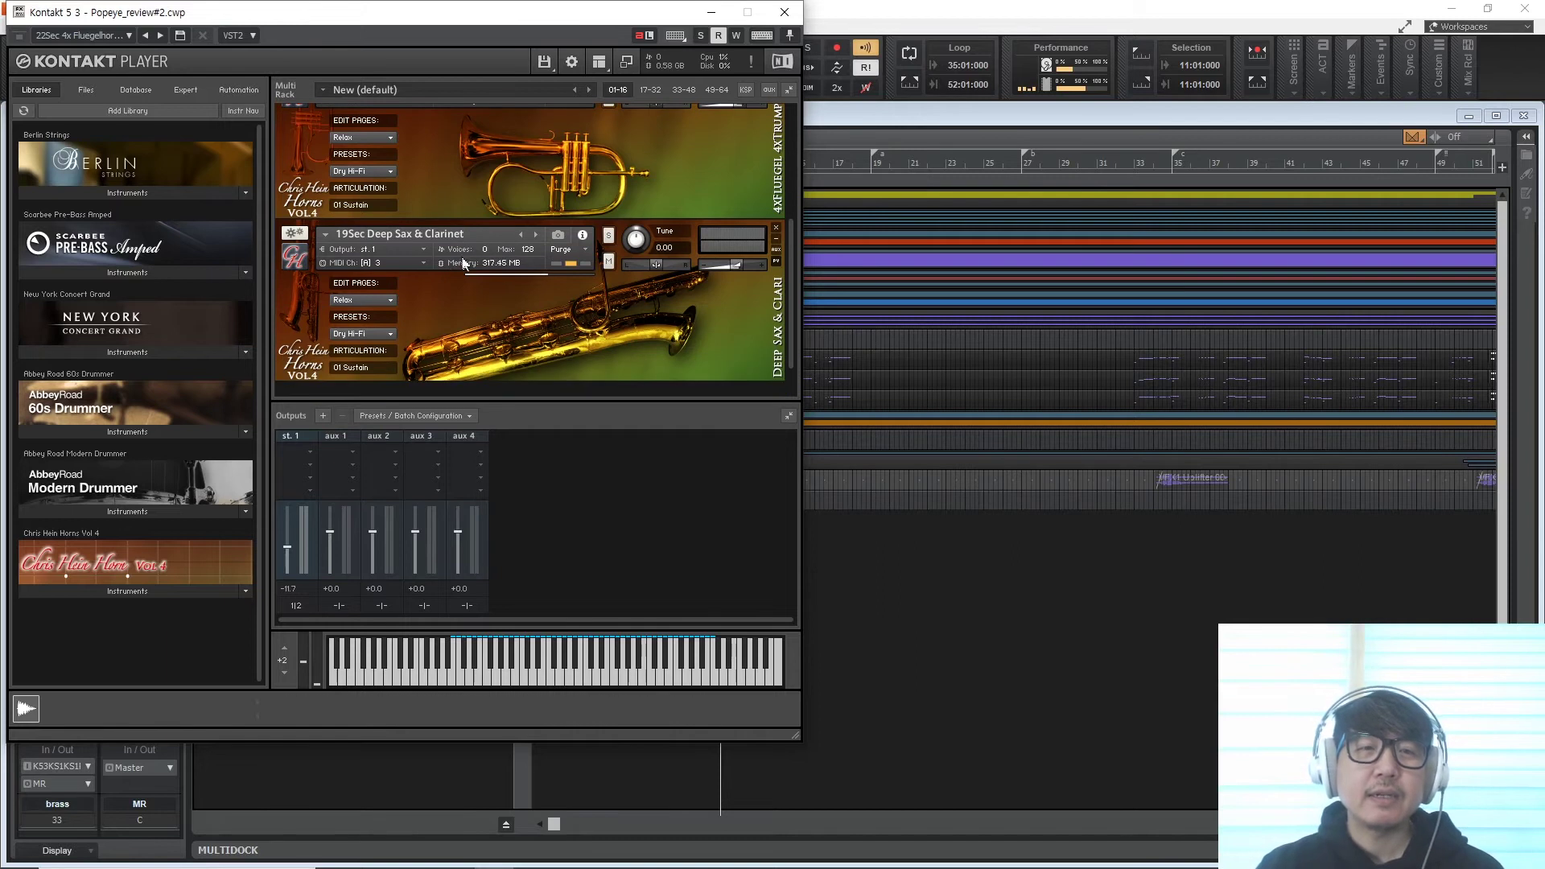
scroll(464, 264, down, 2)
scroll(459, 241, down, 2)
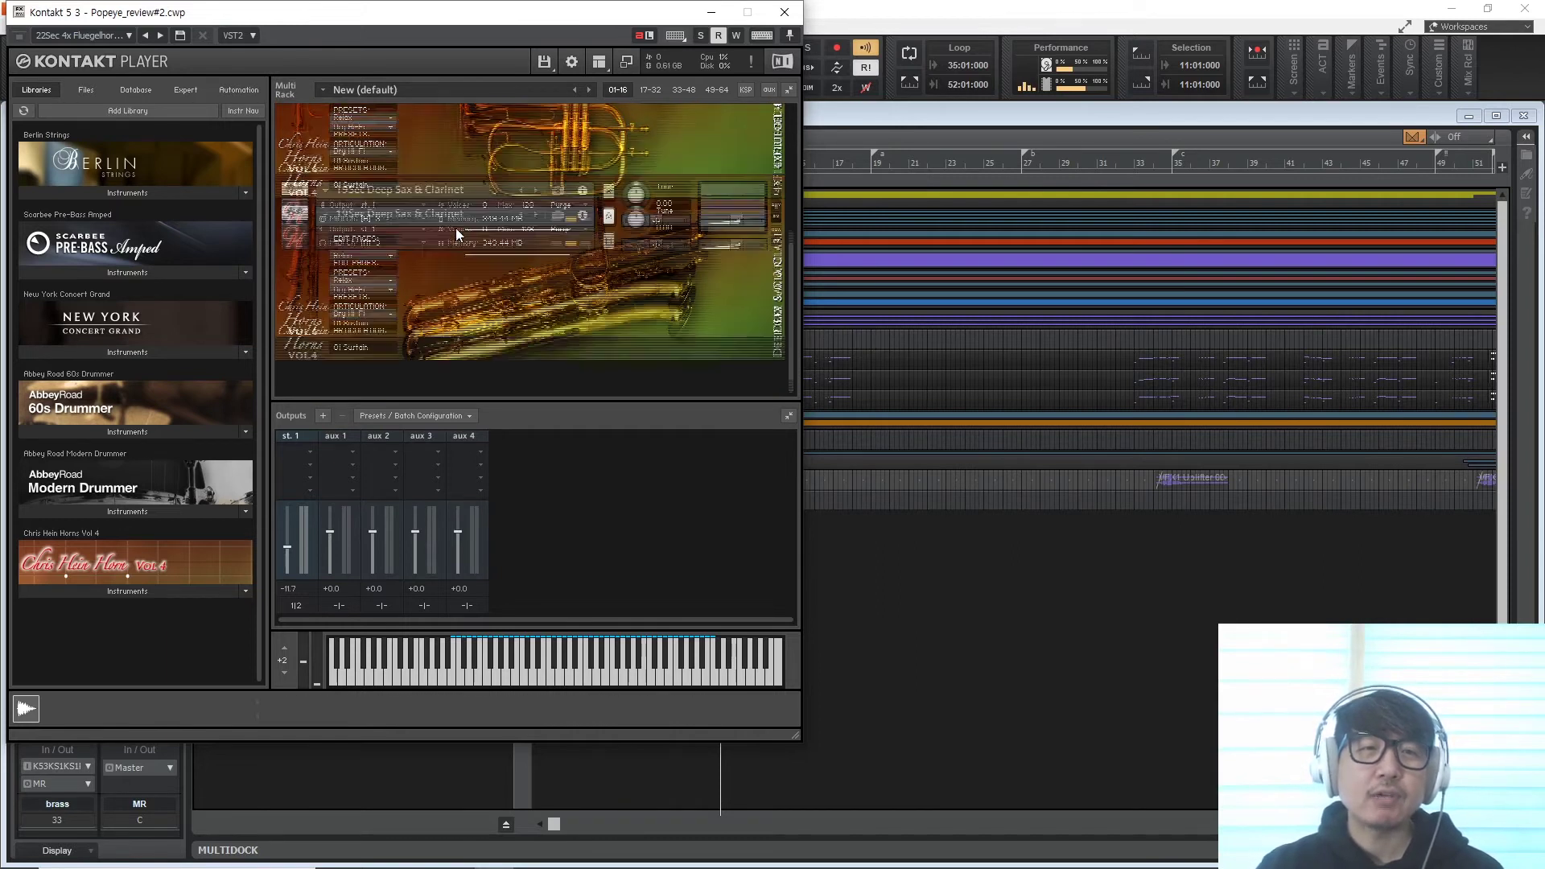
scroll(459, 240, up, 10)
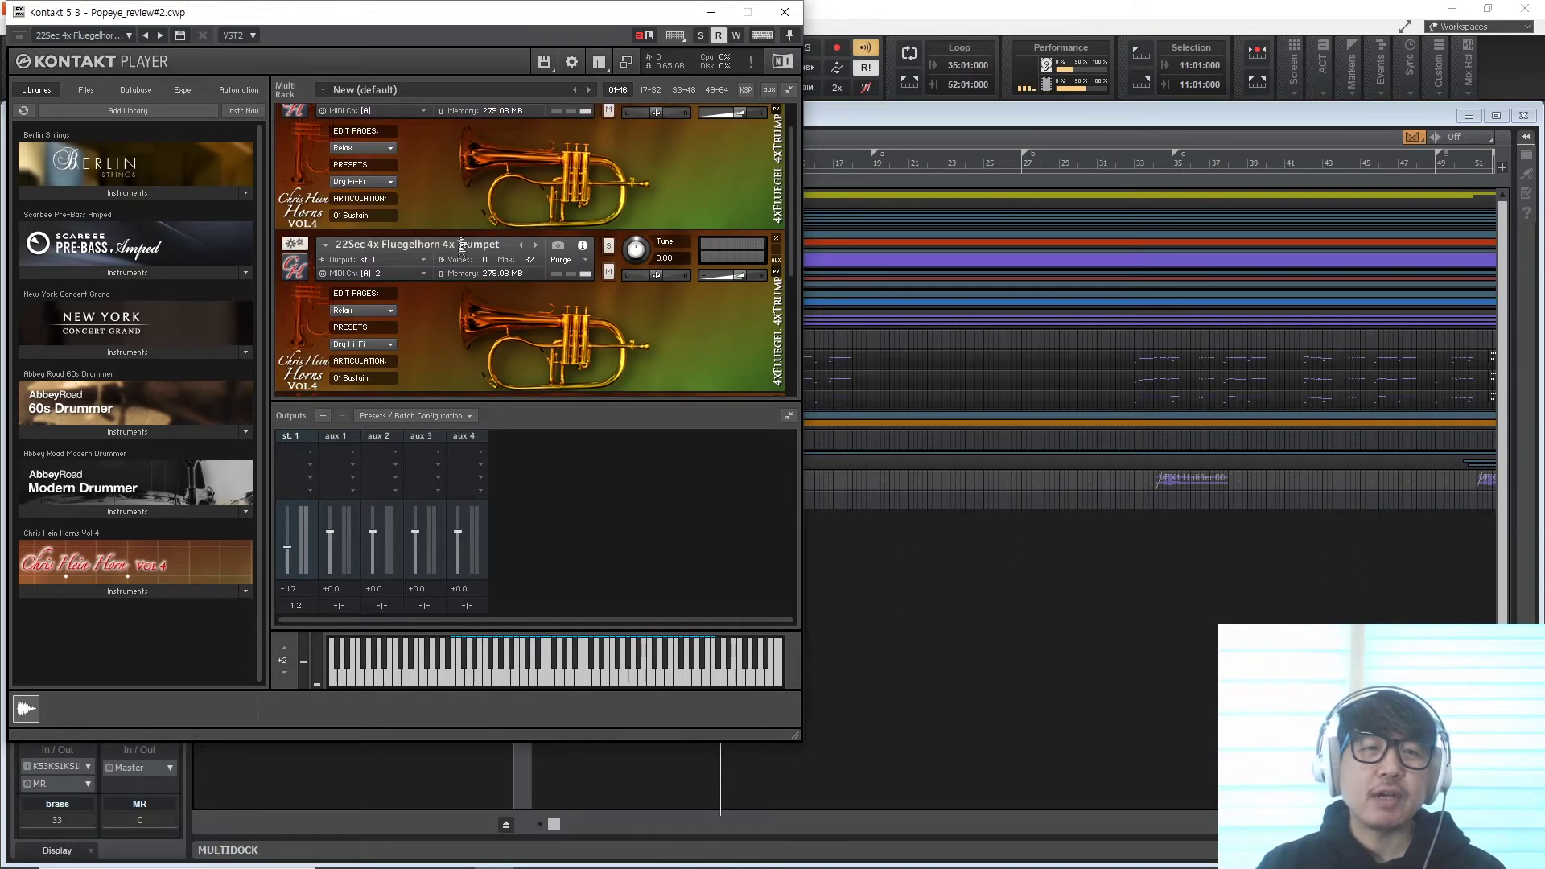
scroll(459, 246, down, 4)
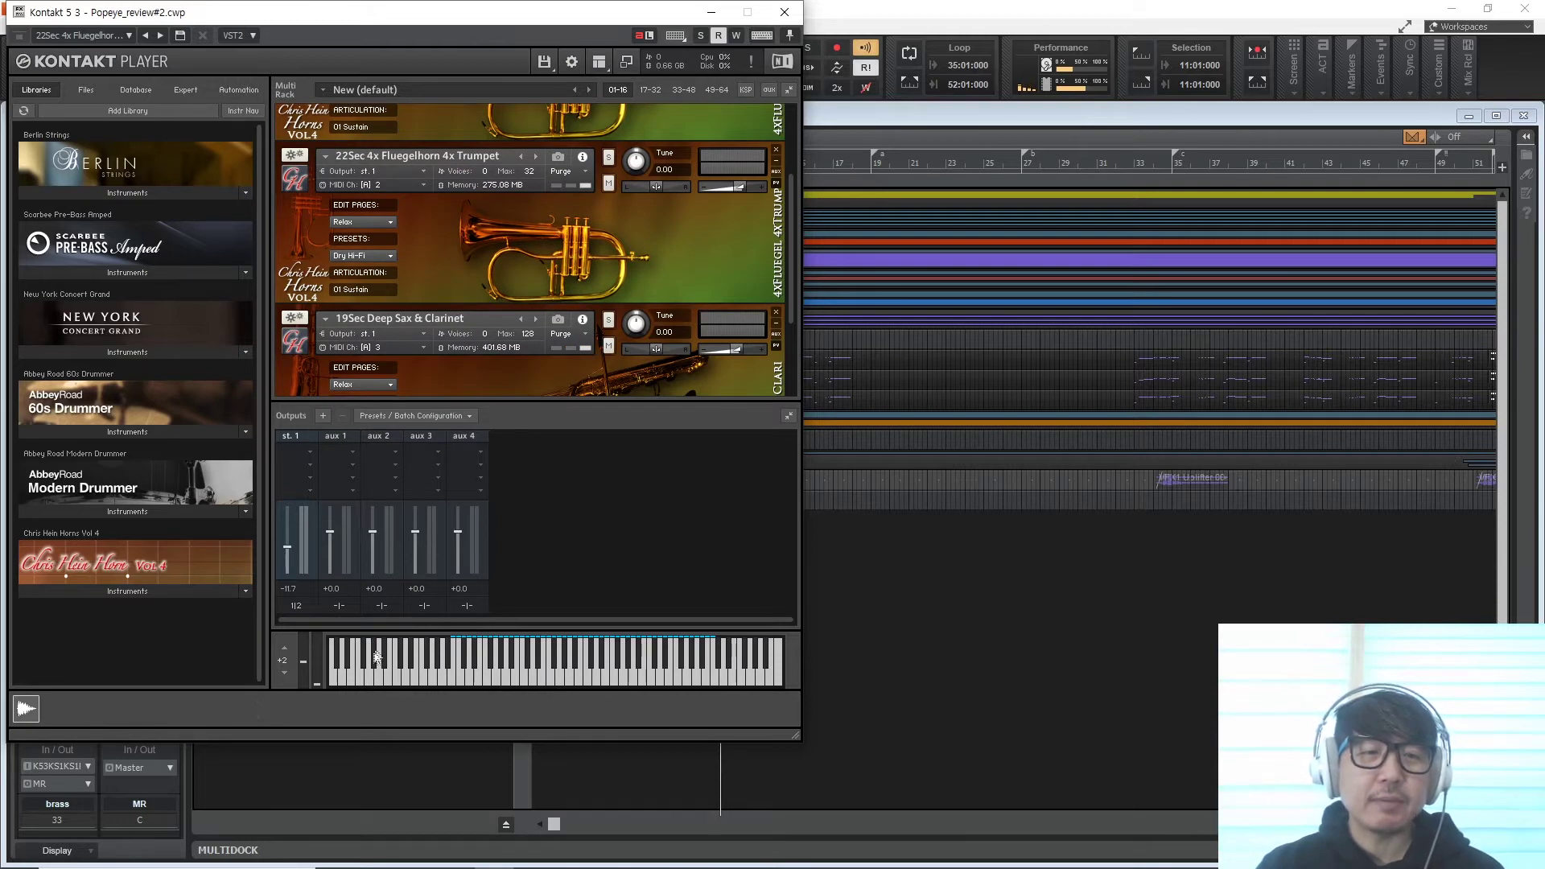
click(784, 12)
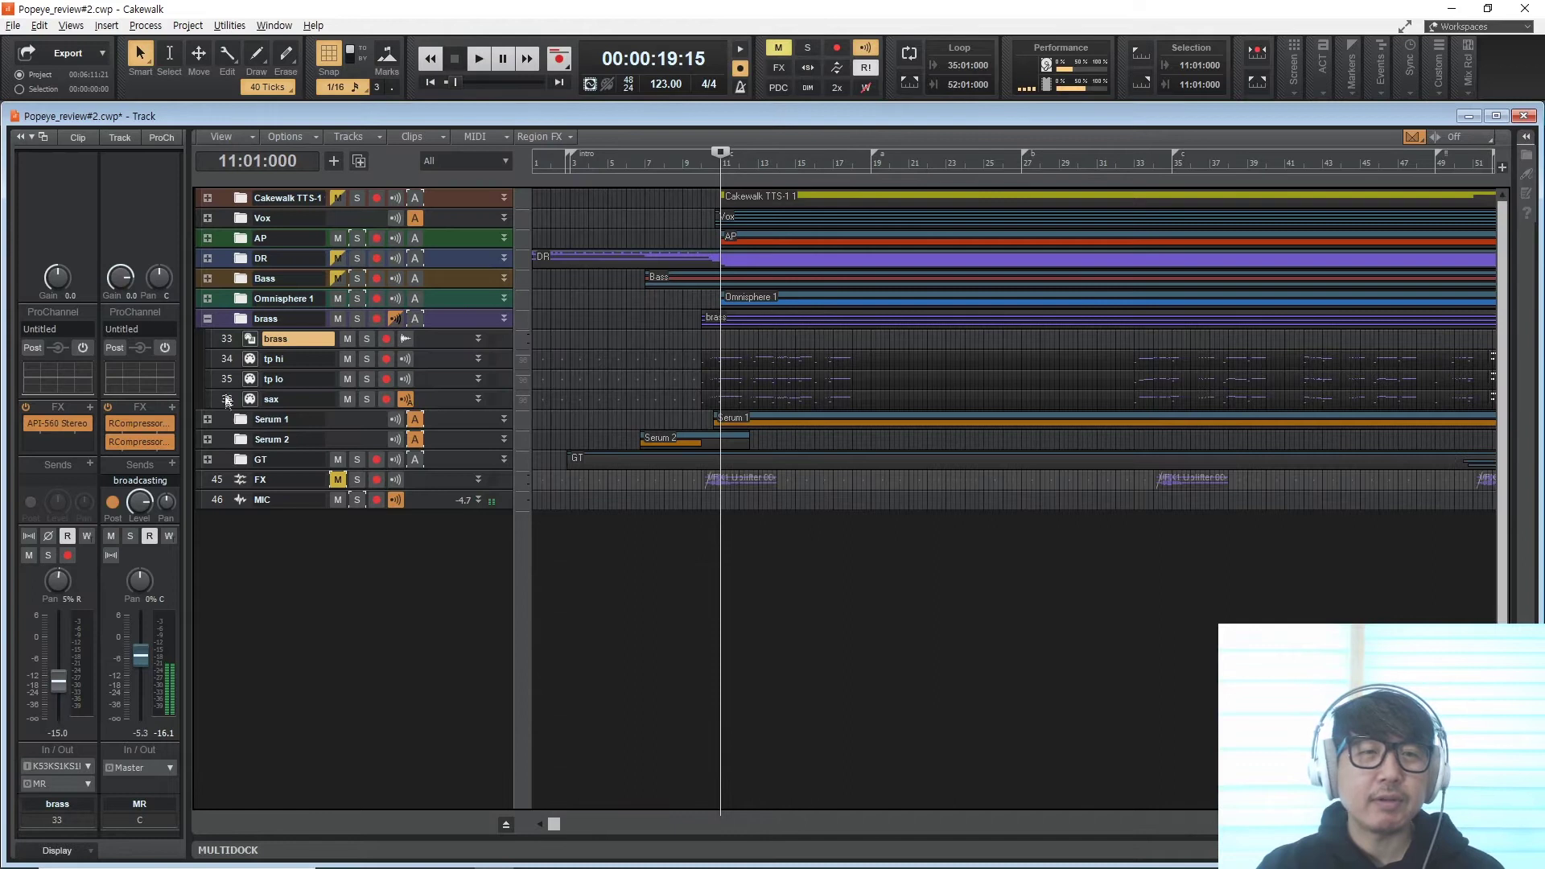
- Open the brass tracks in the piano roll and inspect the low keyswitch notes between measures 10 and 17
key(alt+3)
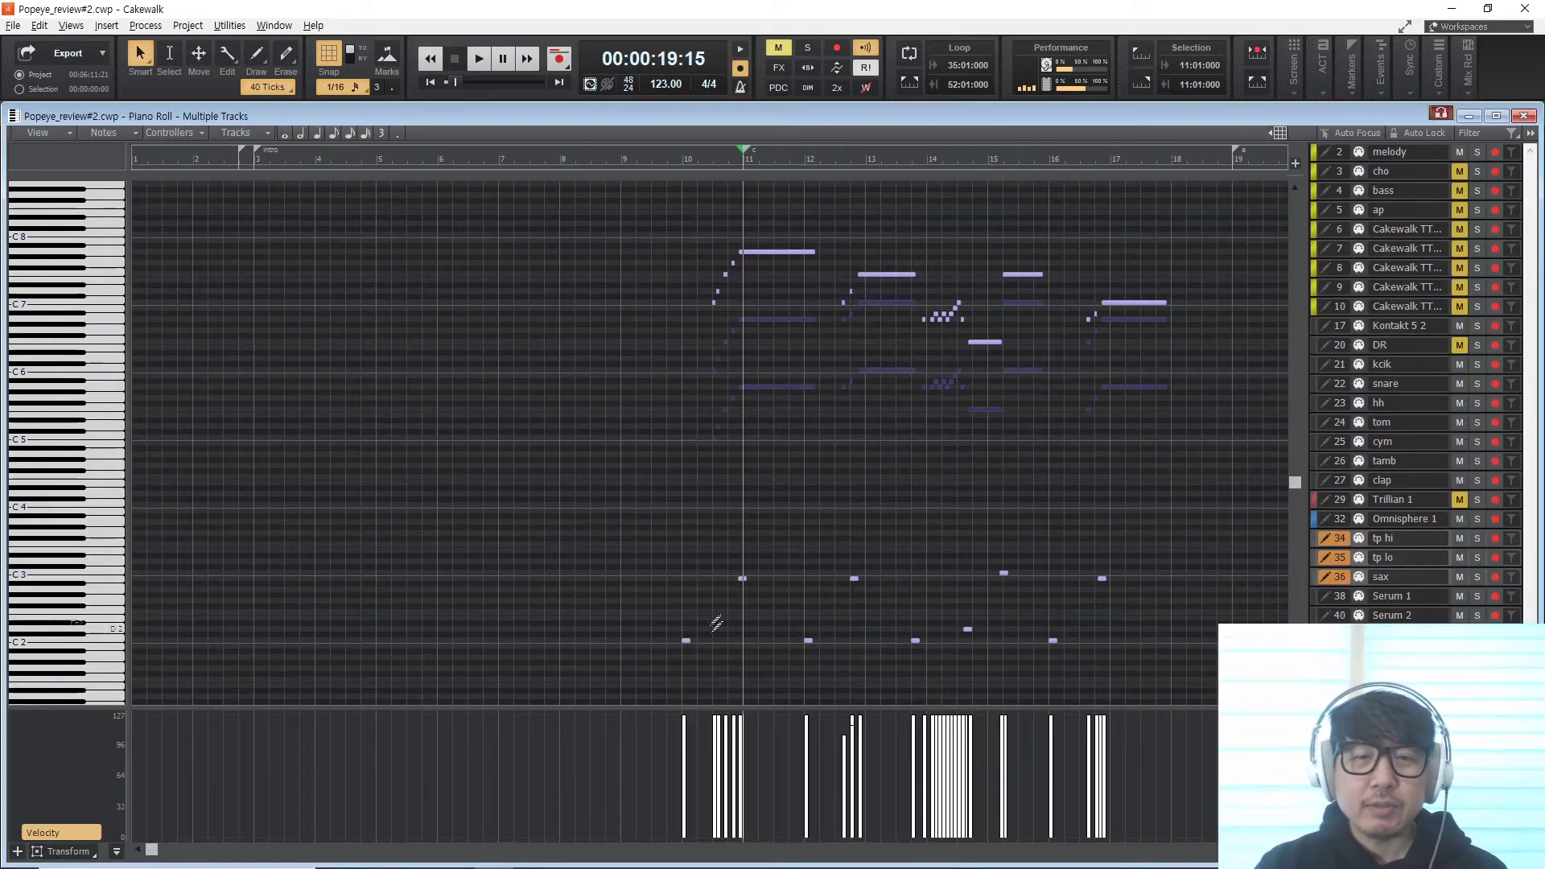
click(685, 639)
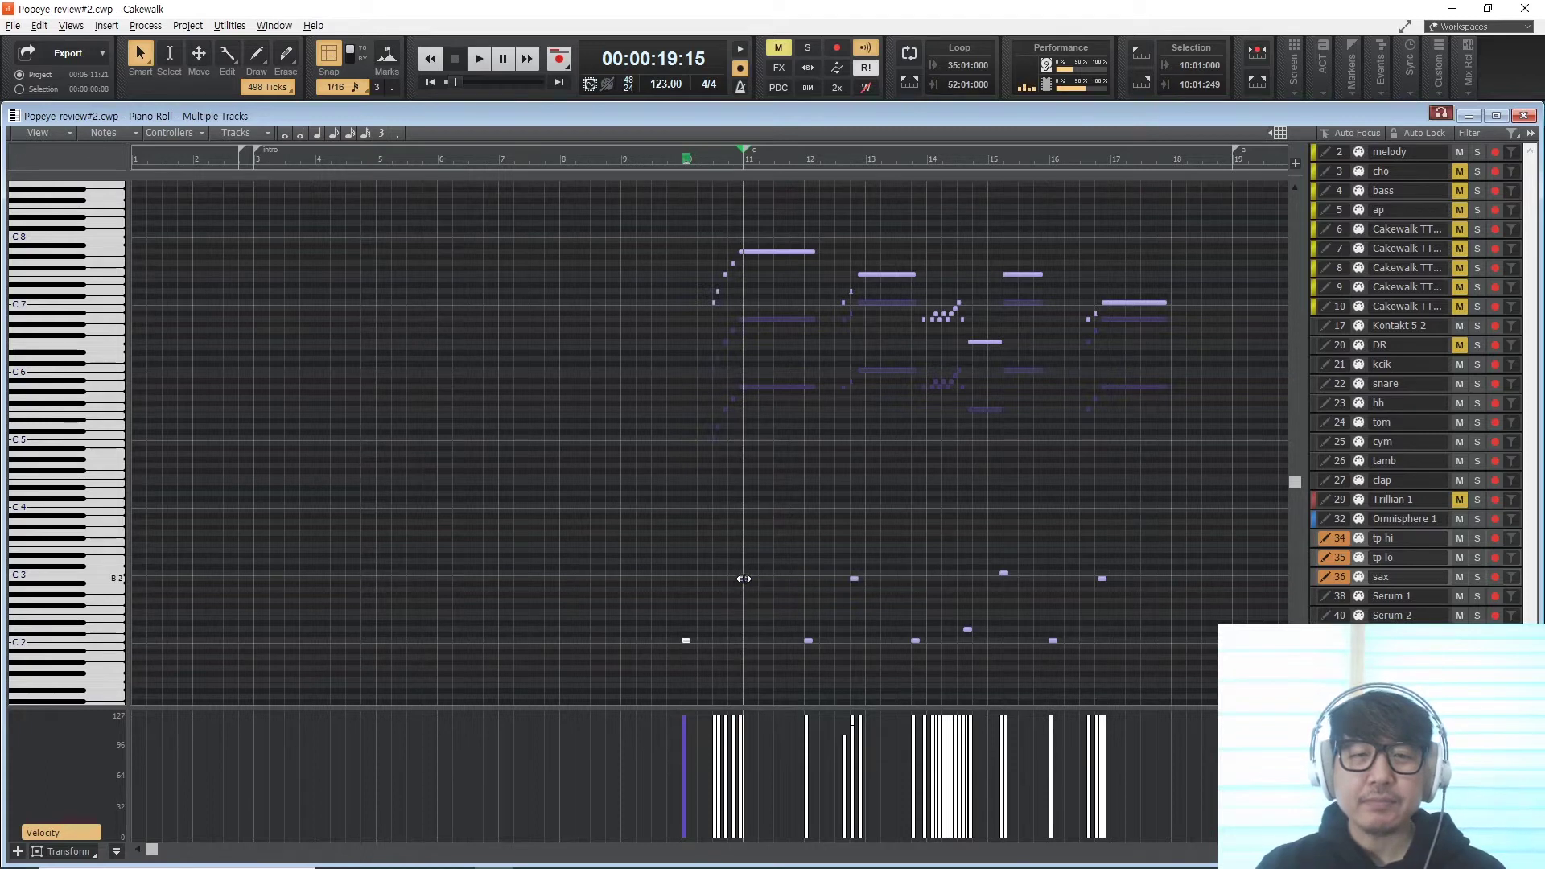
click(743, 580)
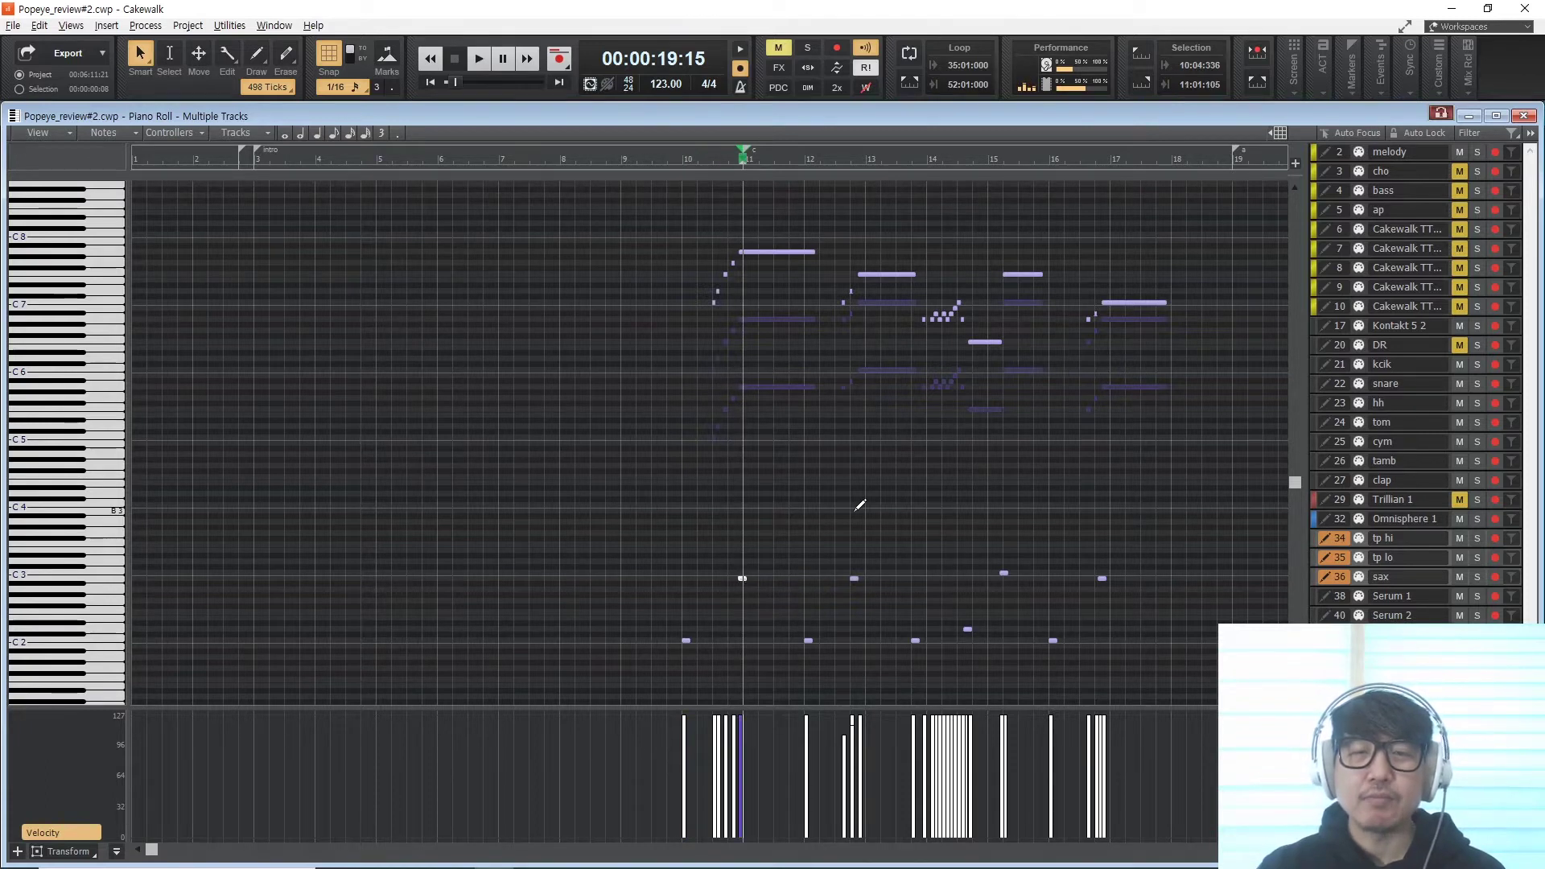
drag(1003, 572, 1004, 590)
key(ctrl+z)
click(1004, 573)
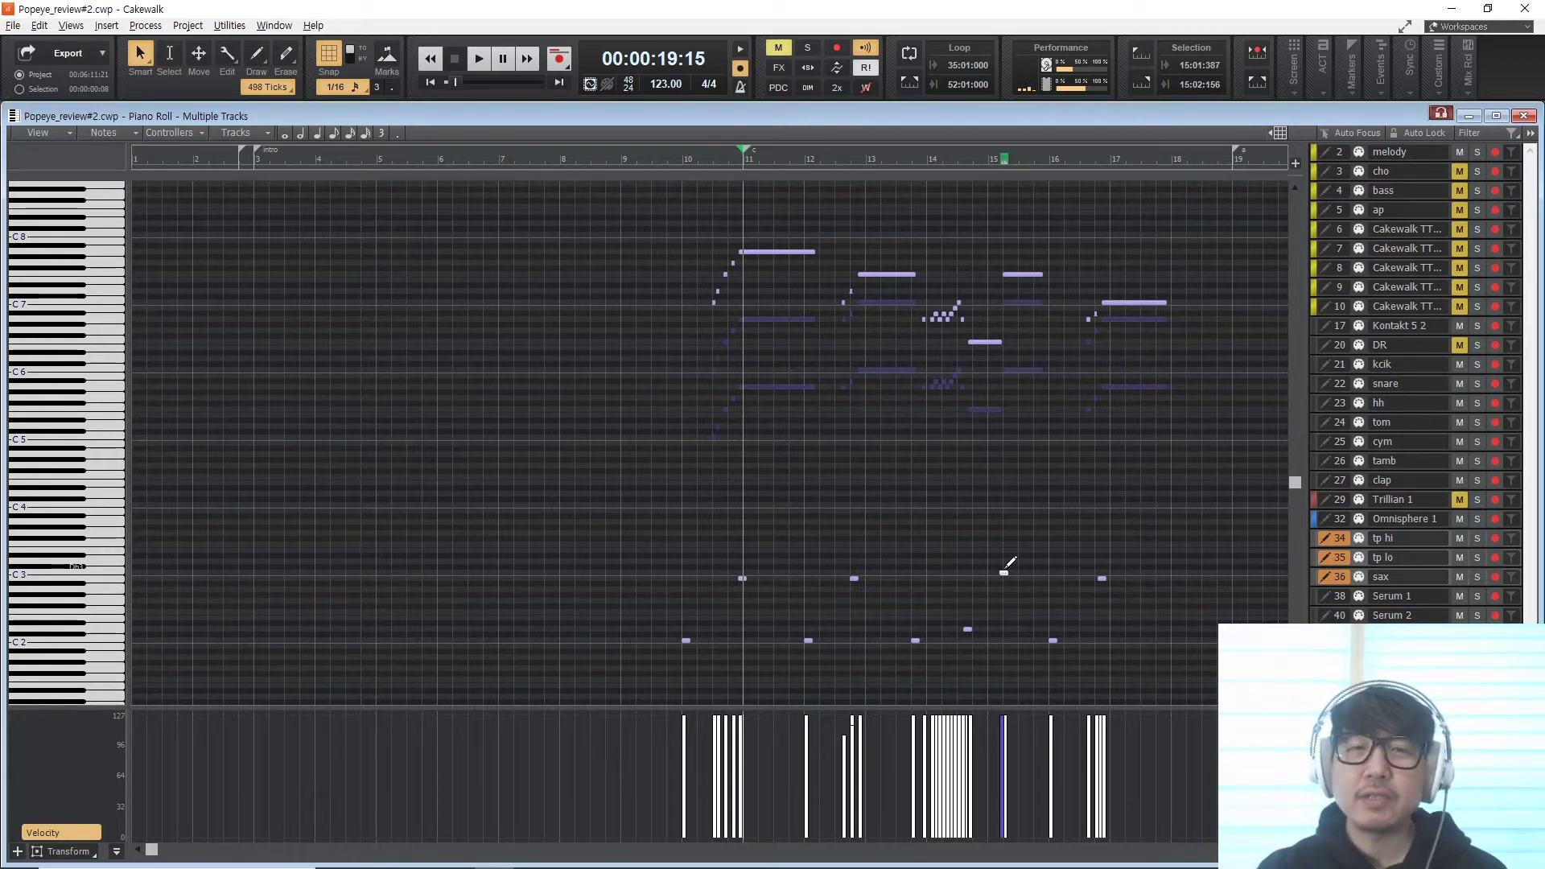
scroll(1017, 552, right, 3)
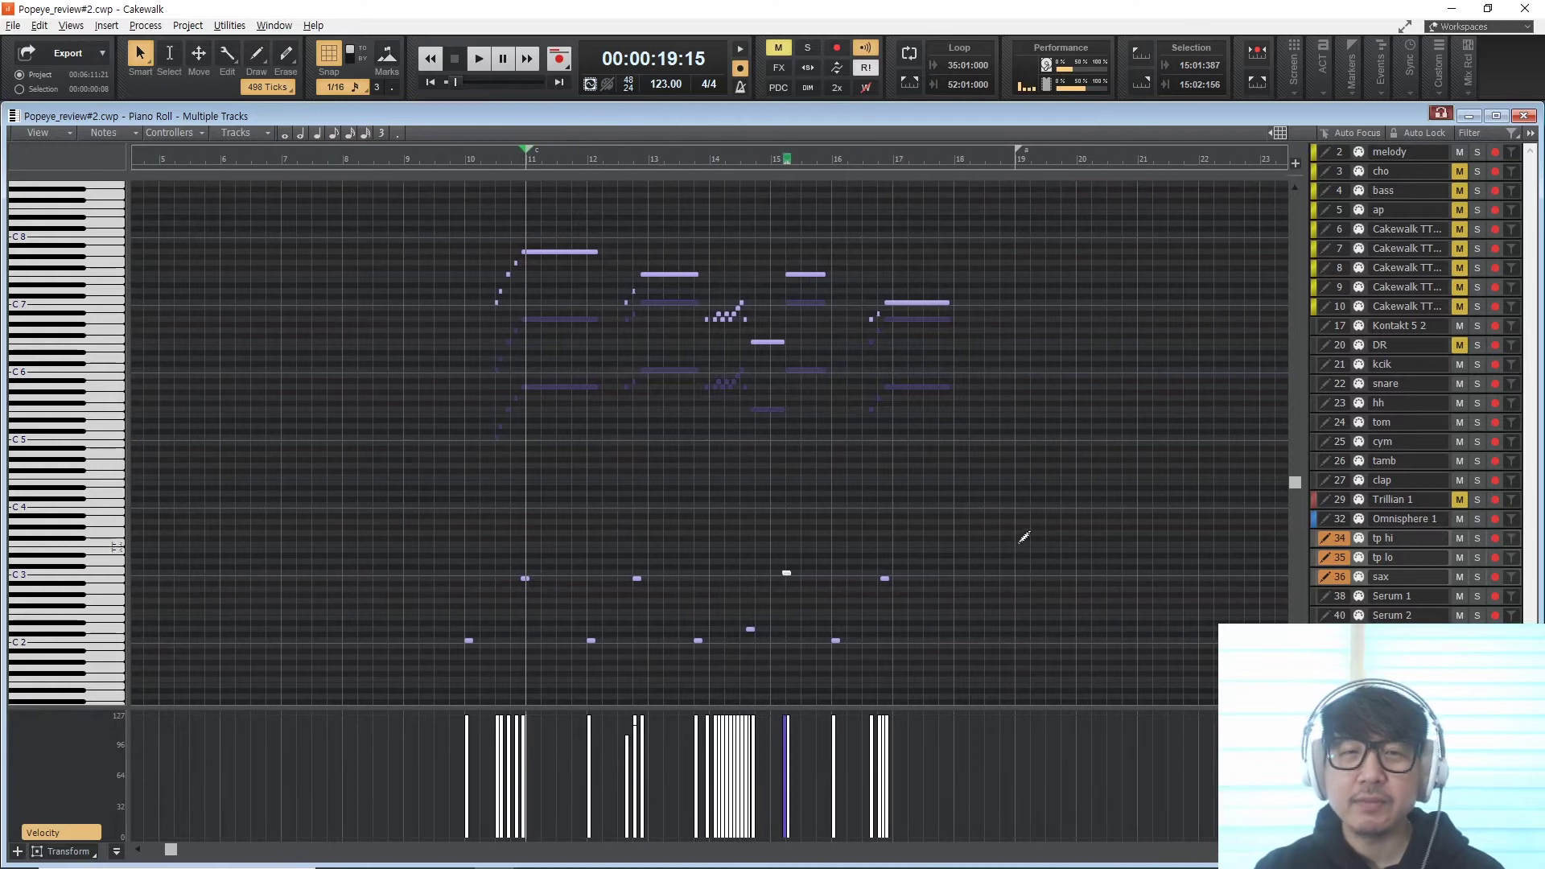
- Solo the tp hi, tp lo and sax tracks and start playback from measure 10
key(ctrl+Page_Up)
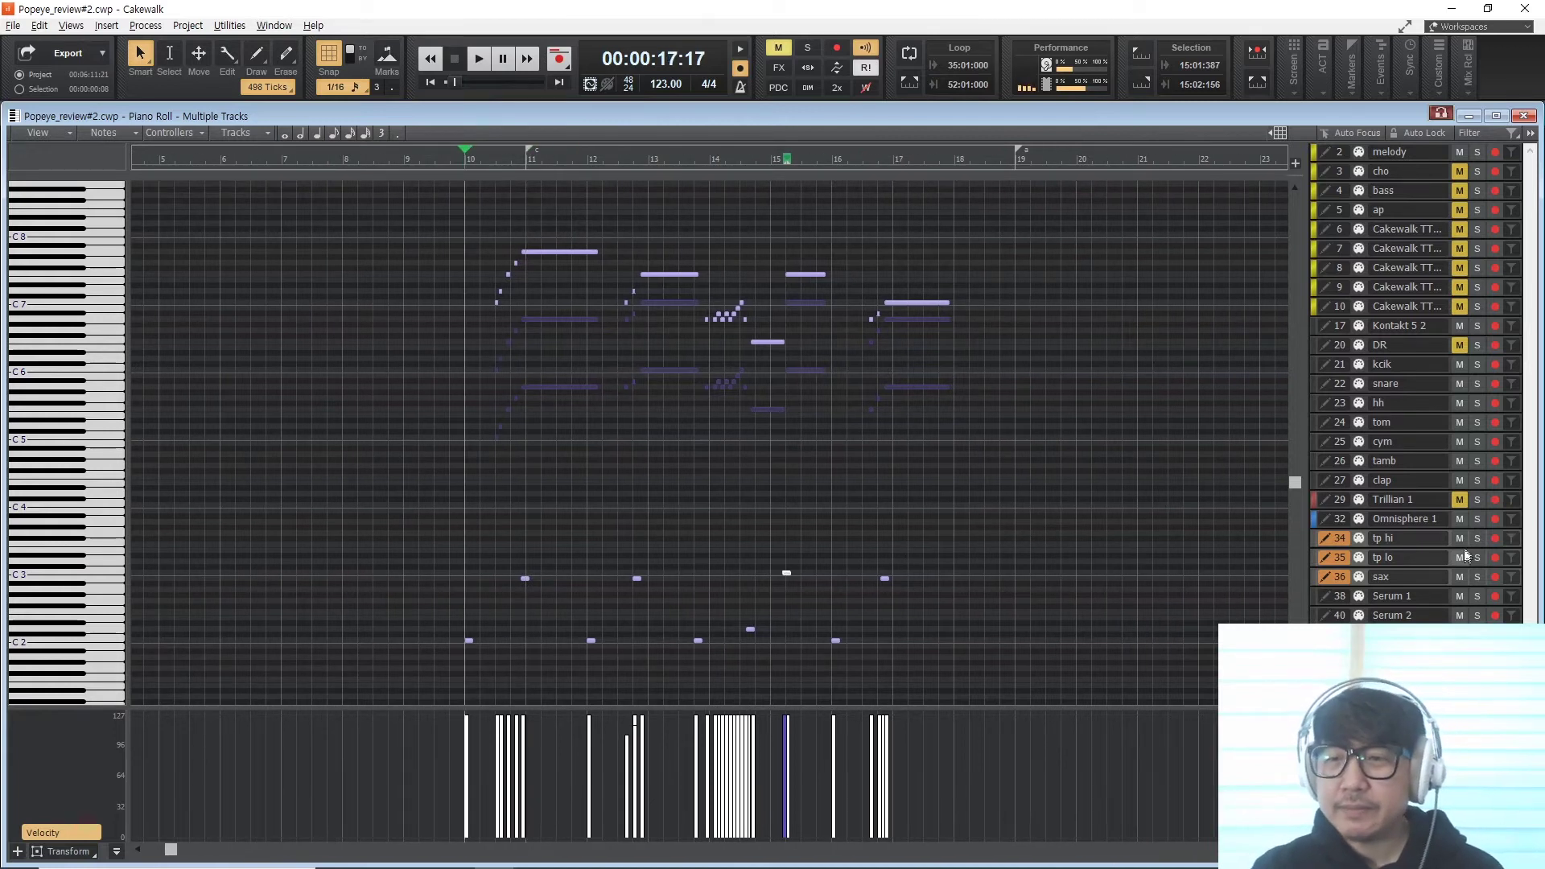
click(1477, 538)
click(1477, 557)
click(1477, 576)
key(space)
- Solo the MIC channel in the console, follow the first brass phrase in the piano roll, and stop playback
key(alt+2)
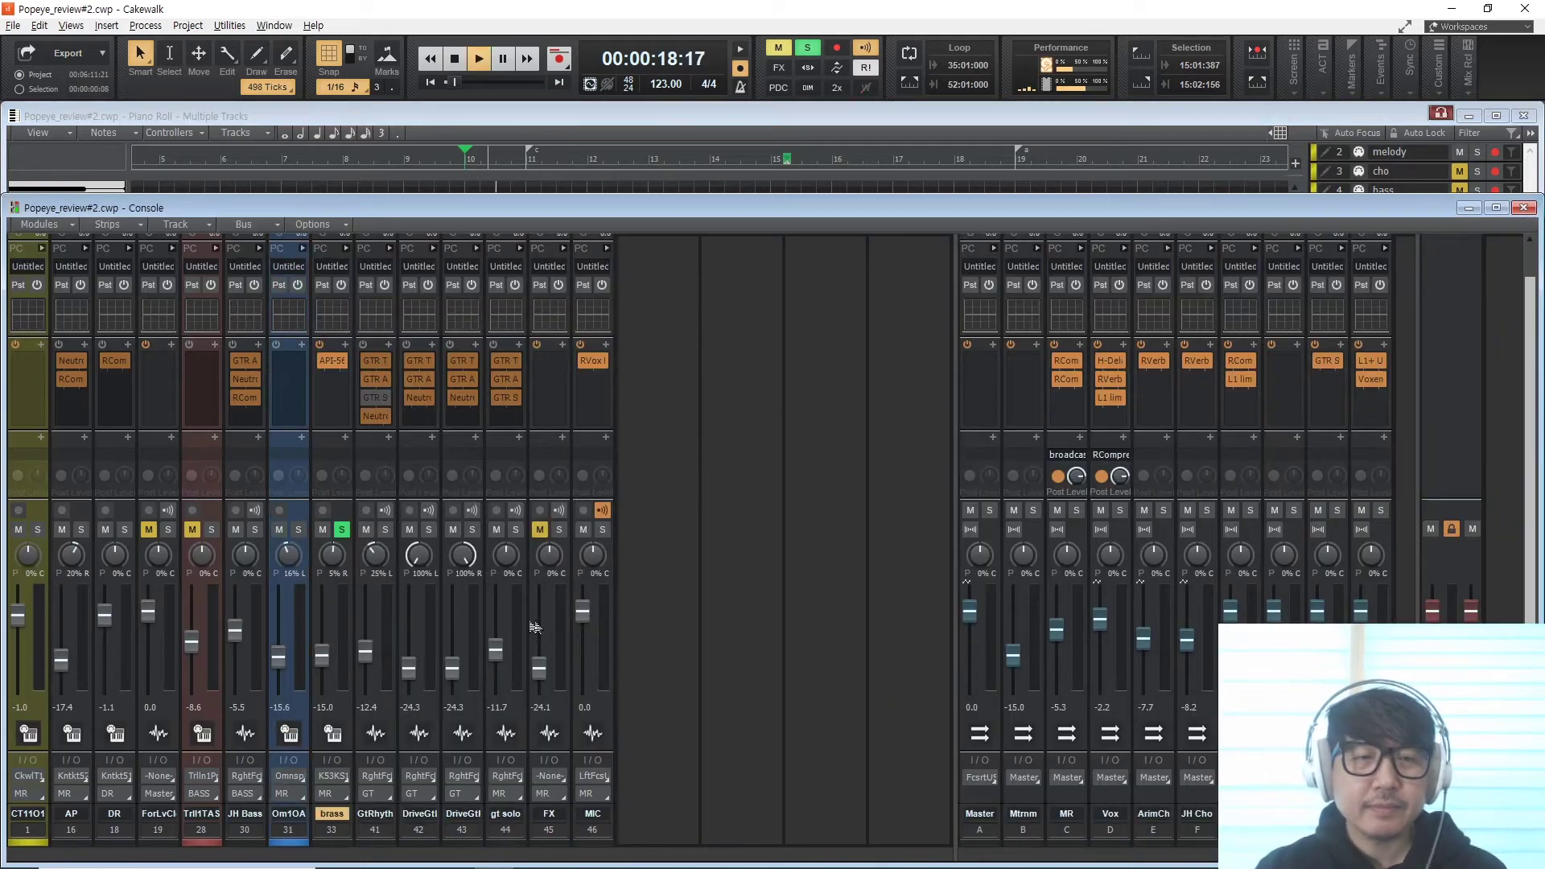
click(604, 530)
key(alt+1)
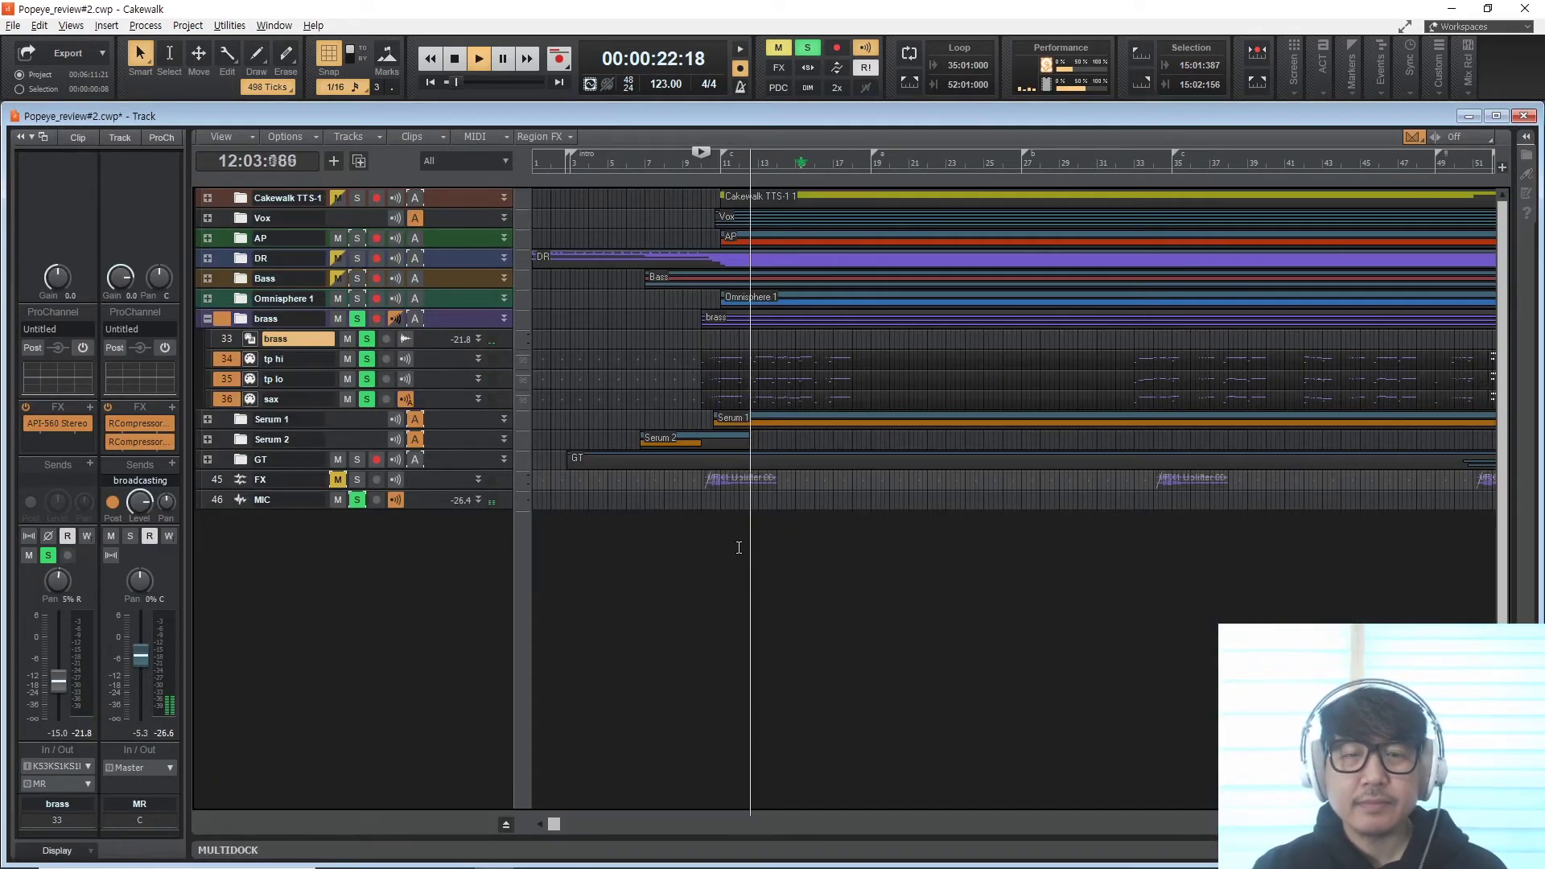
key(alt+3)
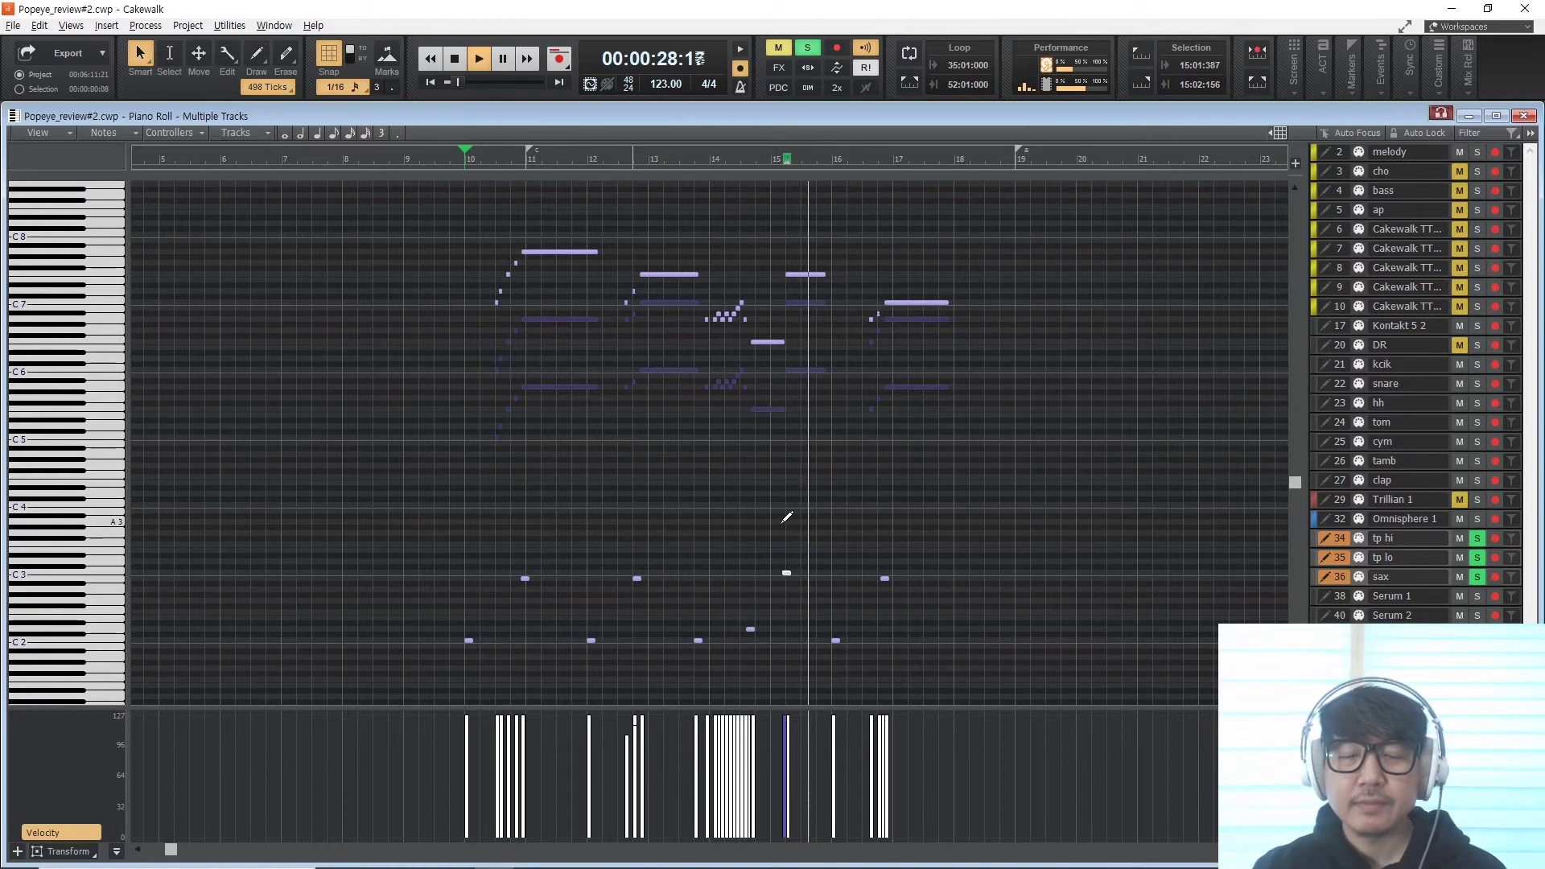
scroll(786, 517, down, 3)
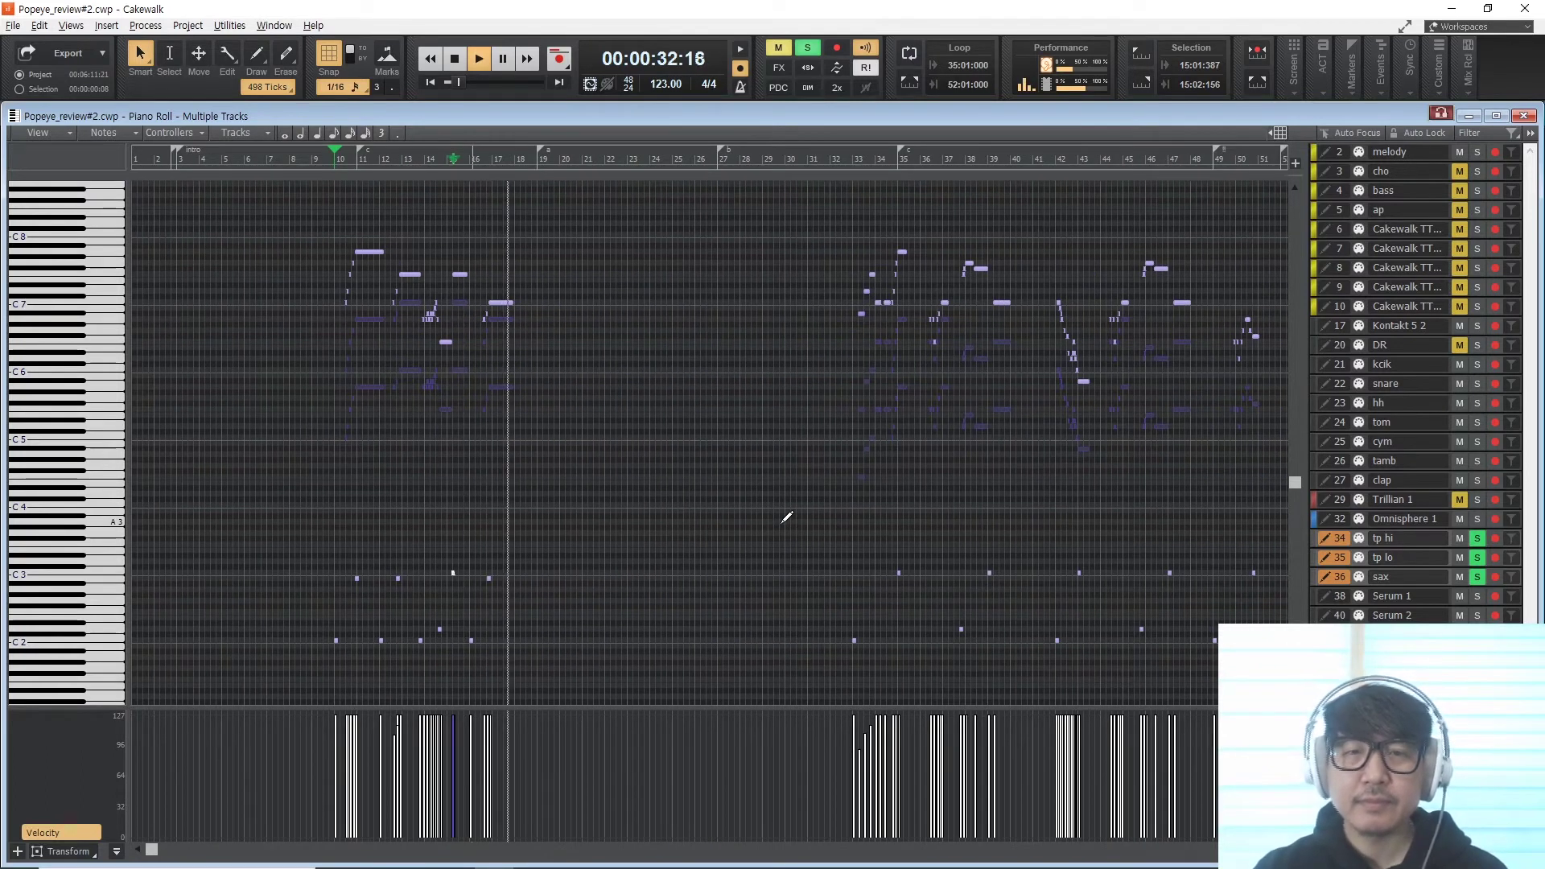
key(space)
- Move the playback position to measure 33, two measures before the c marker, and play the second brass section
key(ctrl+shift+Page_Down)
key(ctrl+shift+Page_Down)
key(ctrl+shift+Page_Down)
key(ctrl+Page_Up)
key(ctrl+Page_Up)
key(space)
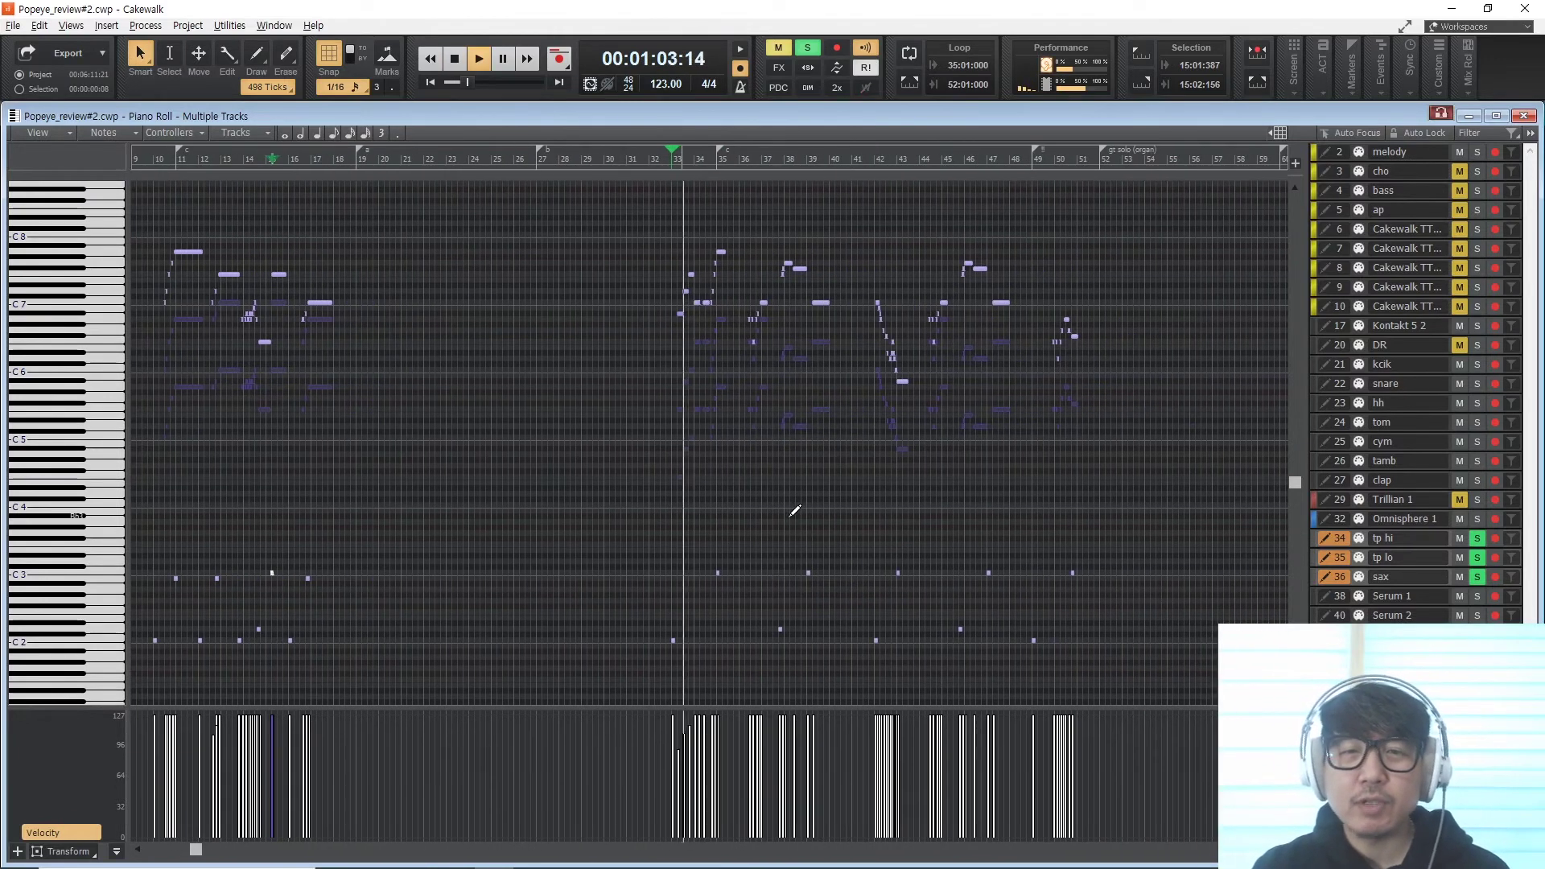
key(space)
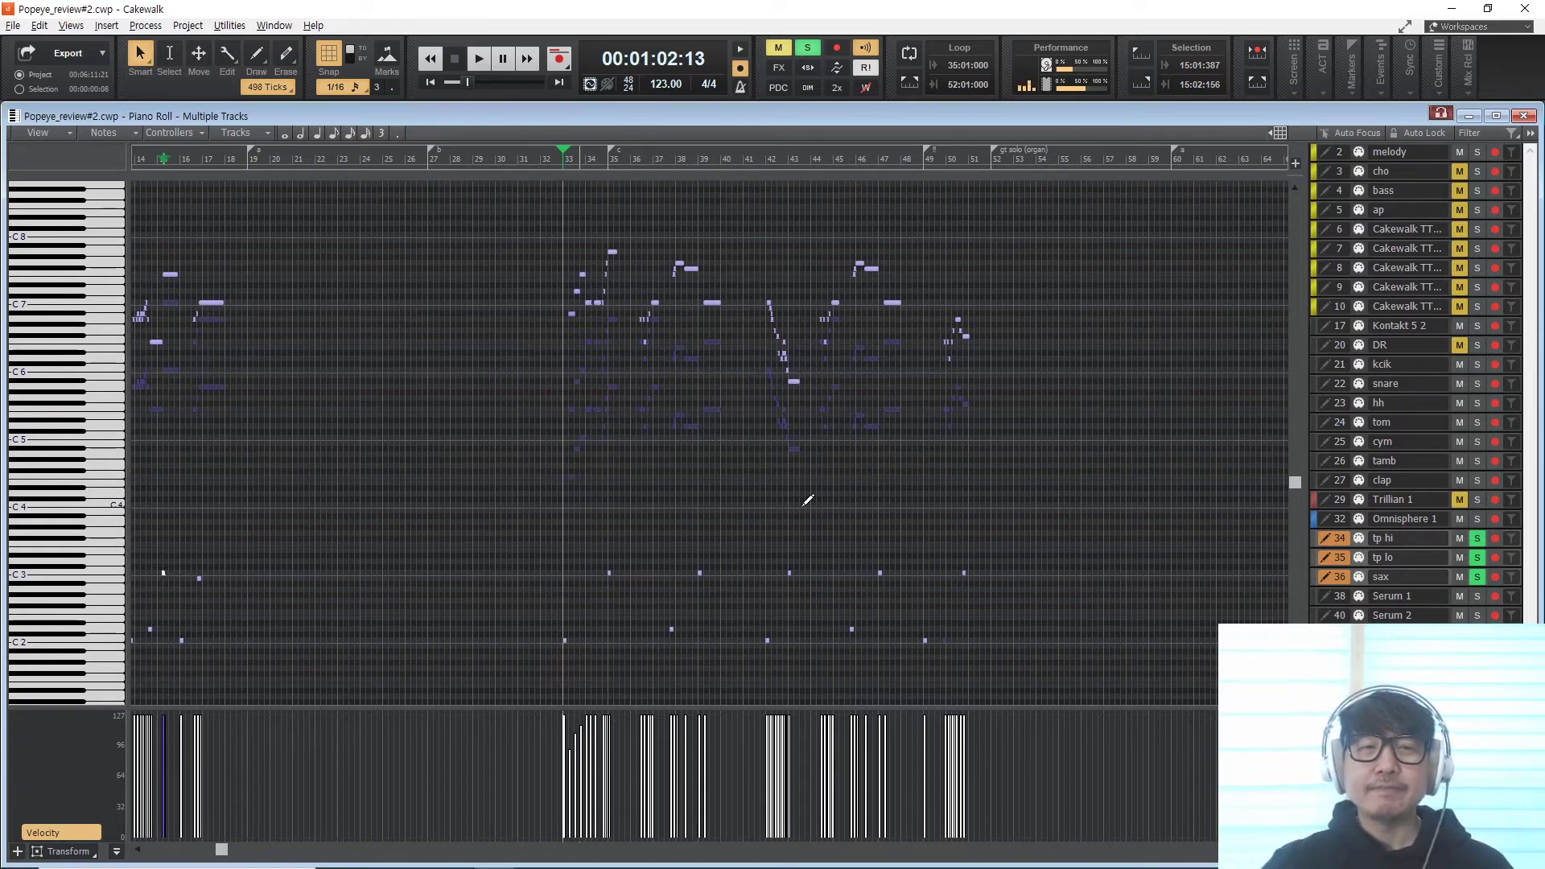
- Zoom in on the second brass section and check the long note at measure 35 in each of the three octaves
scroll(486, 424, up, 3)
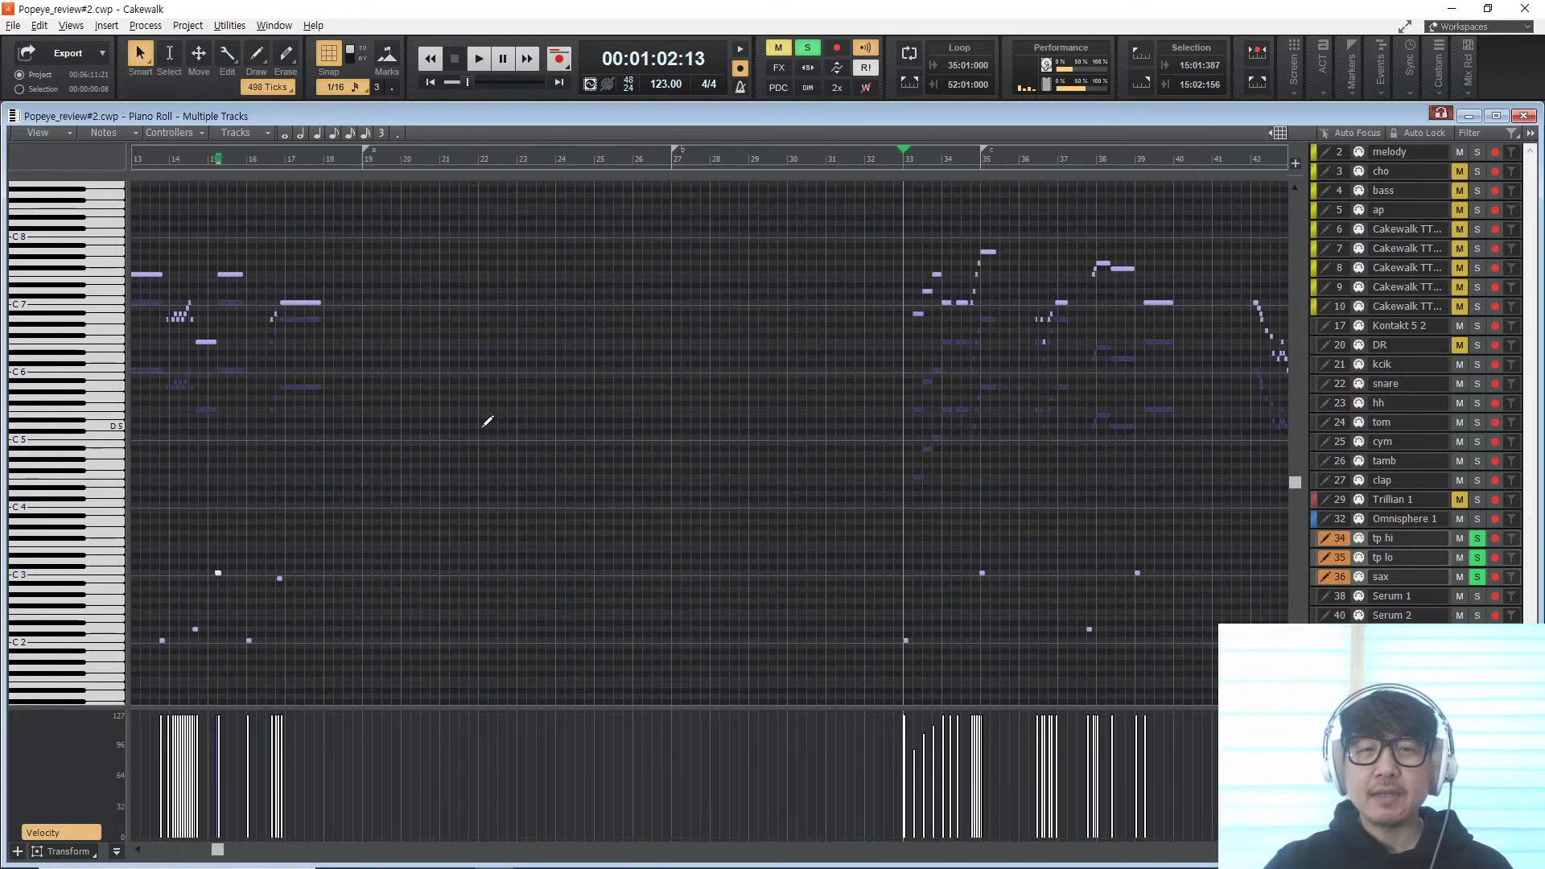
scroll(486, 424, right, 3)
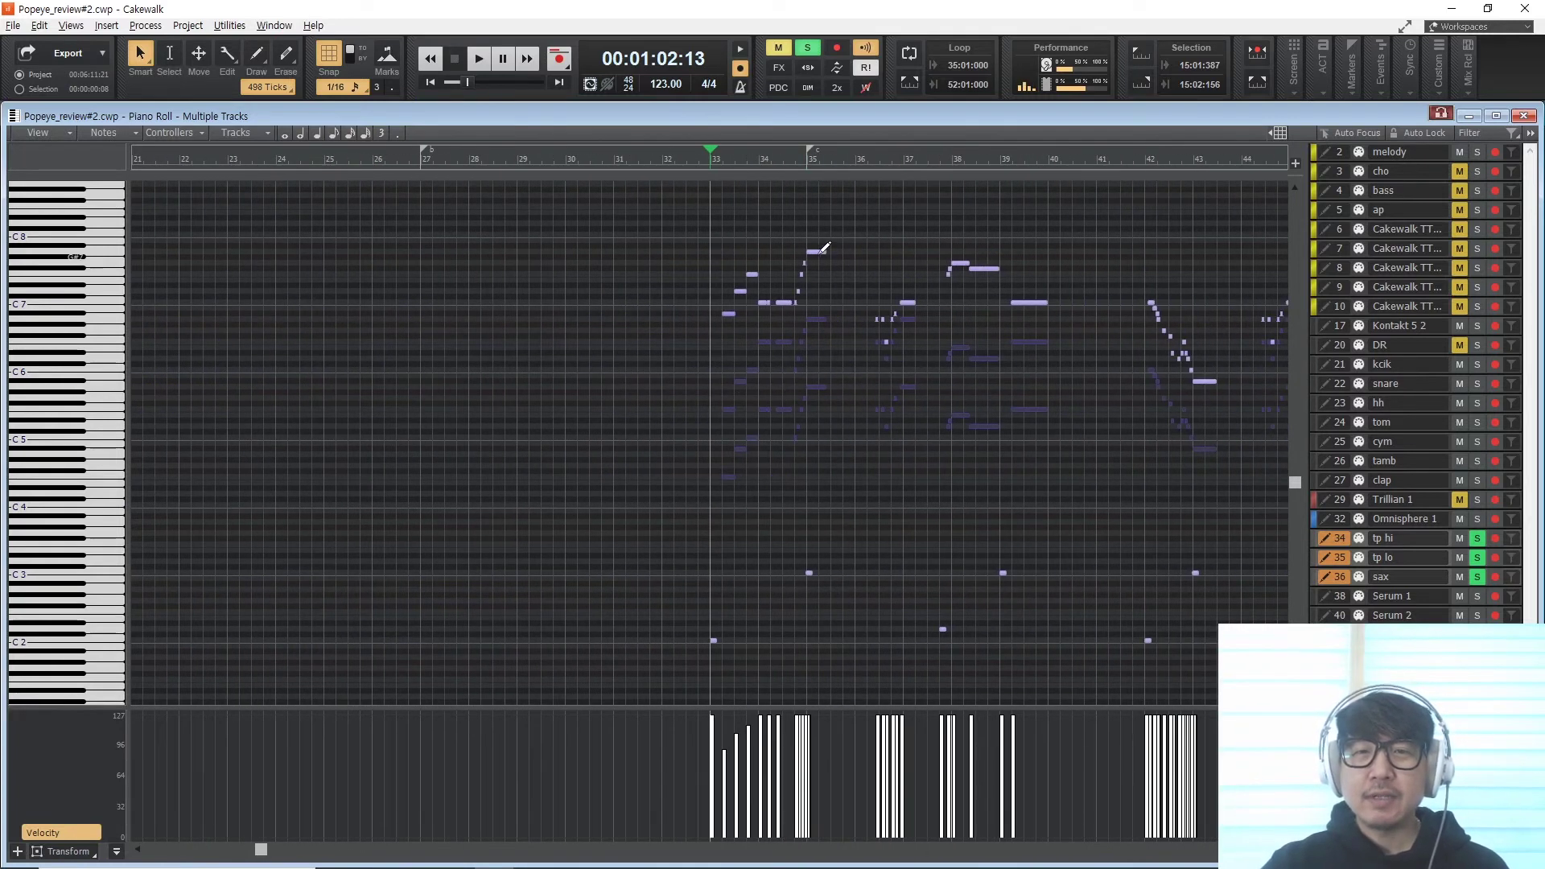
click(814, 253)
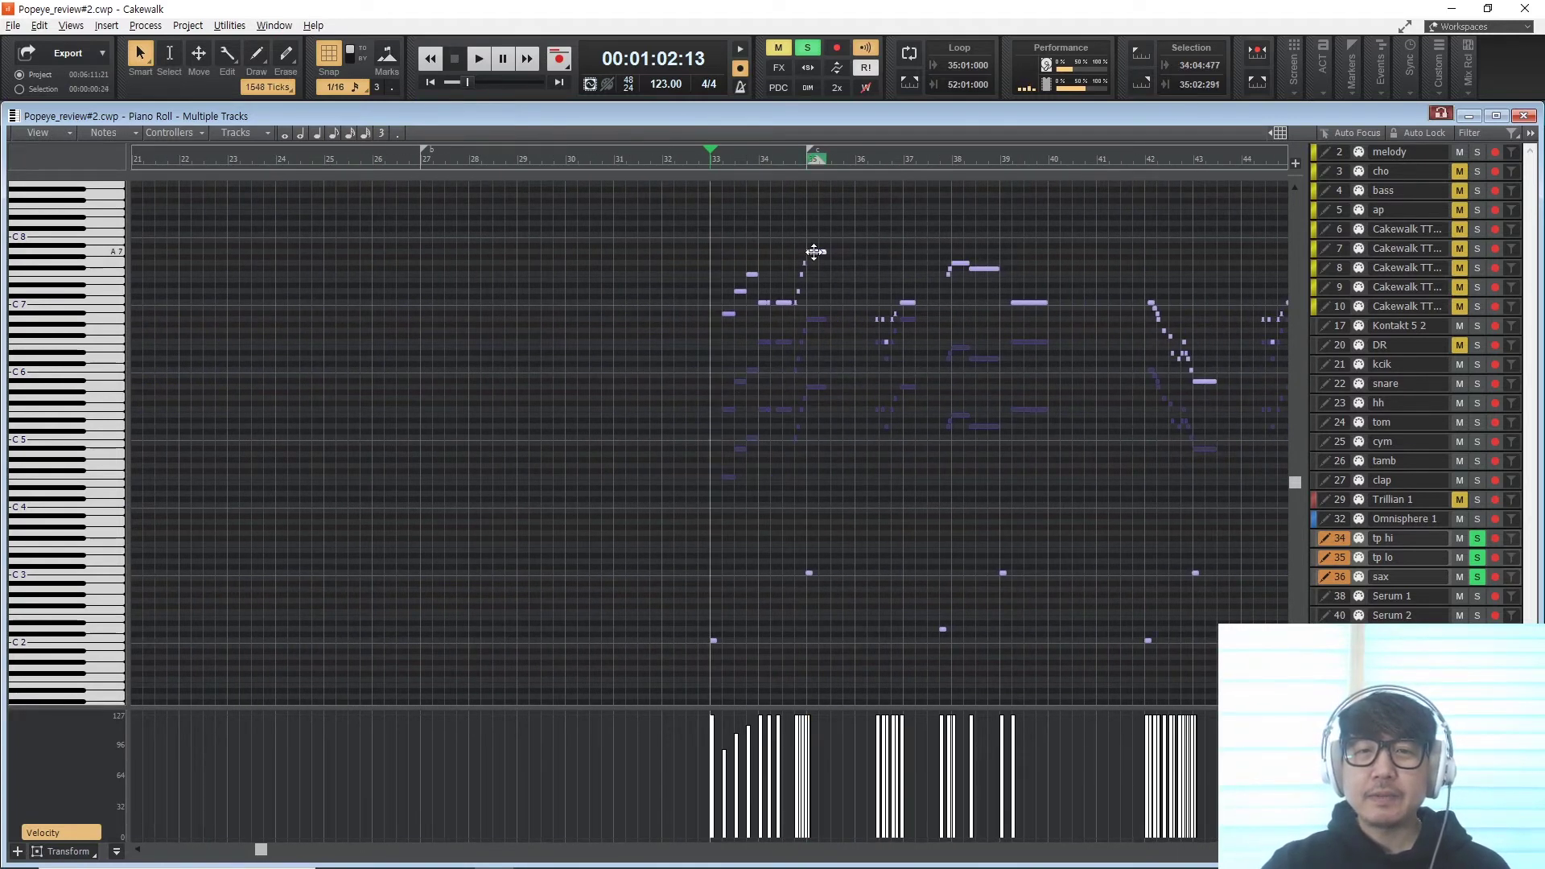
click(816, 319)
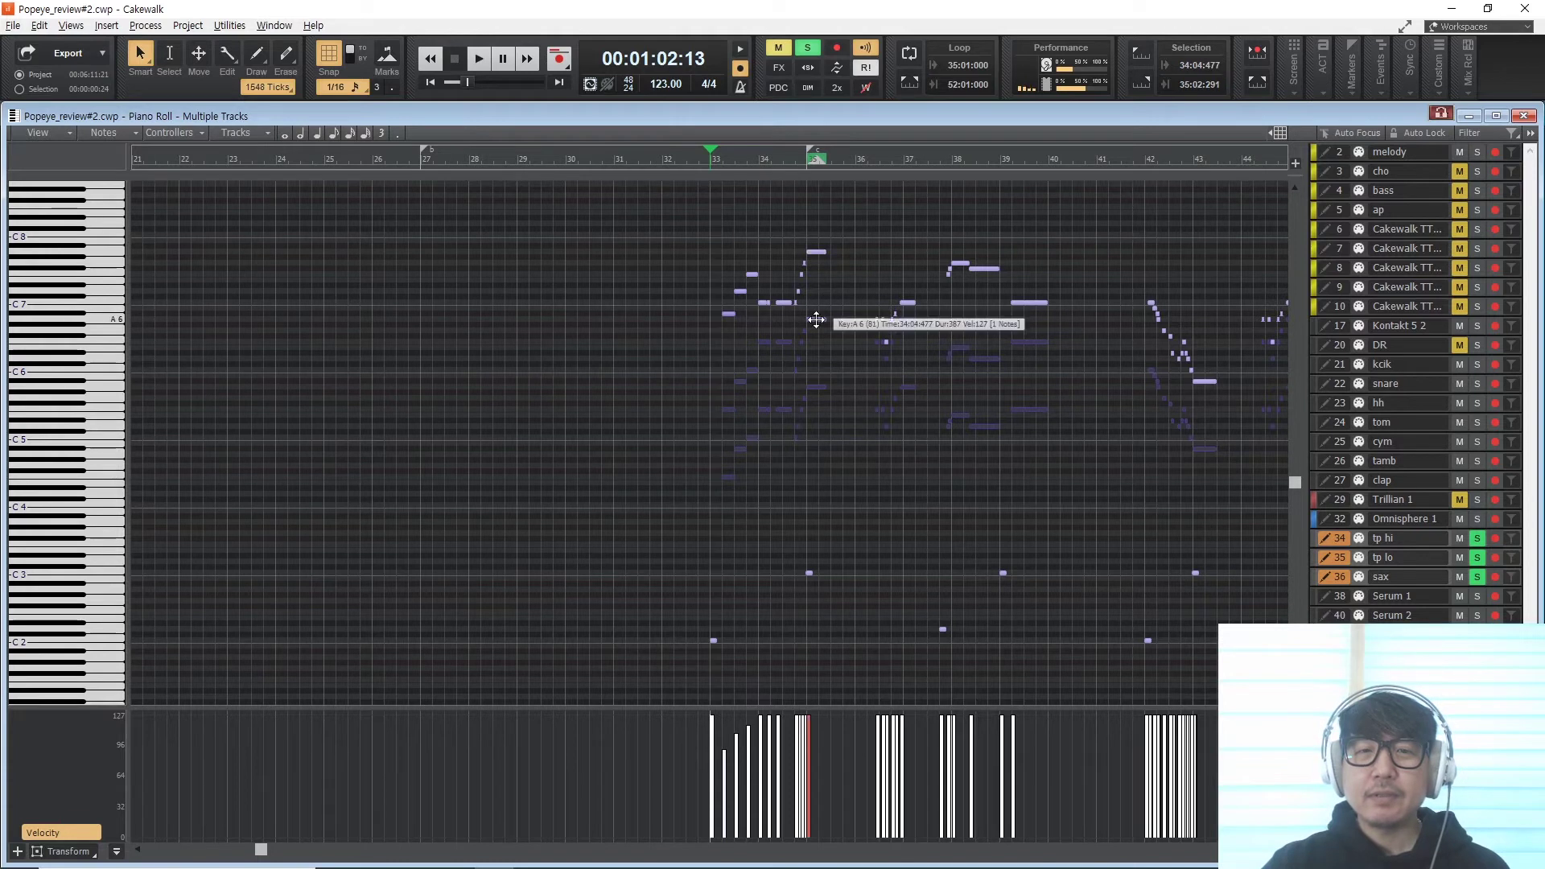
click(818, 388)
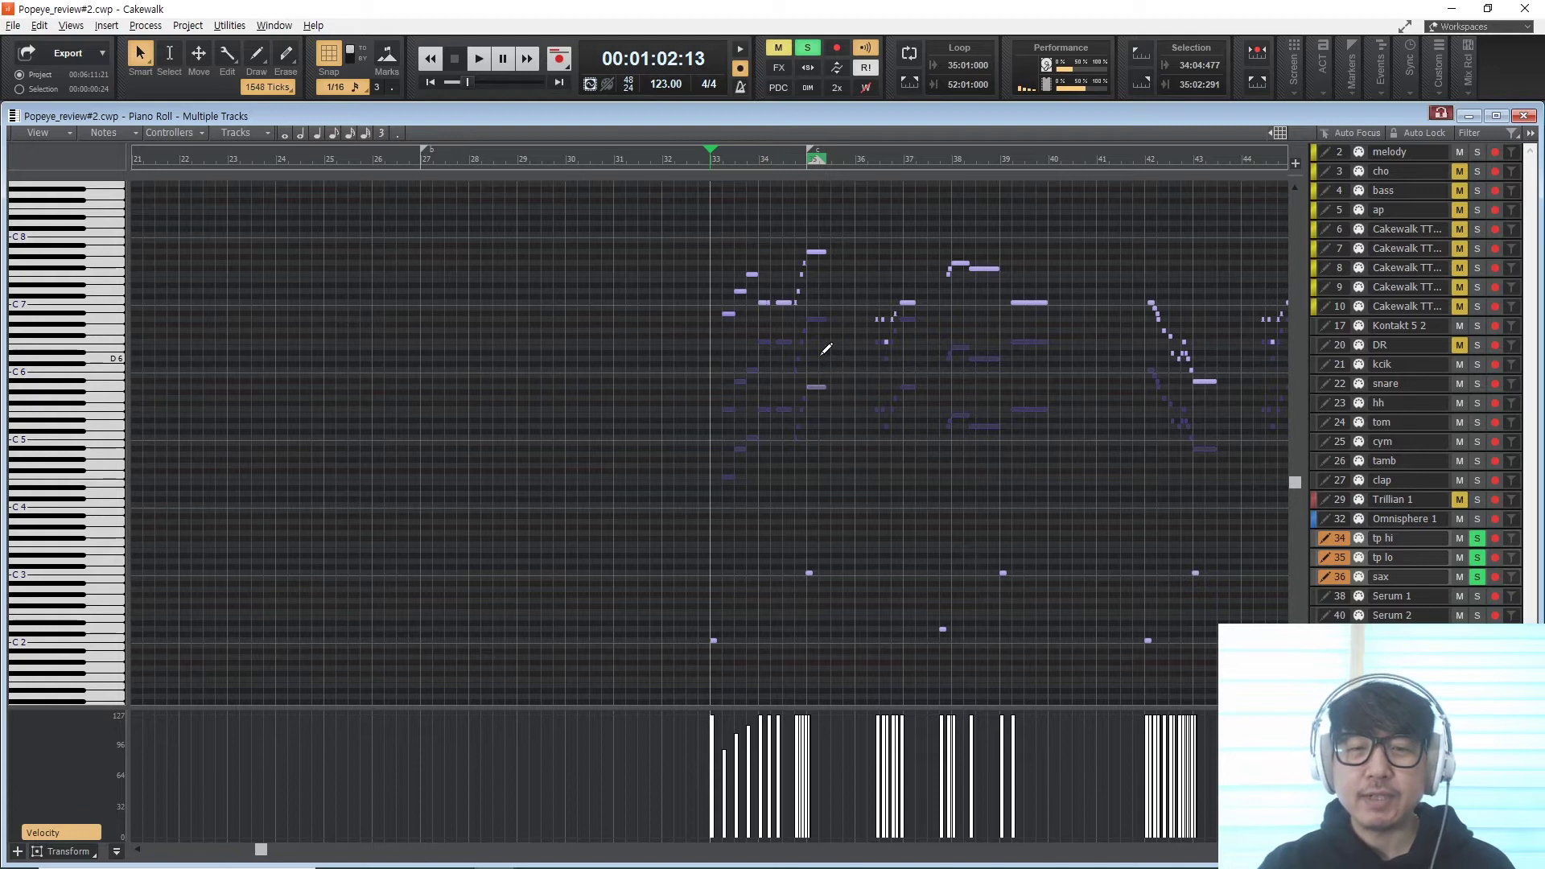
scroll(823, 354, right, 2)
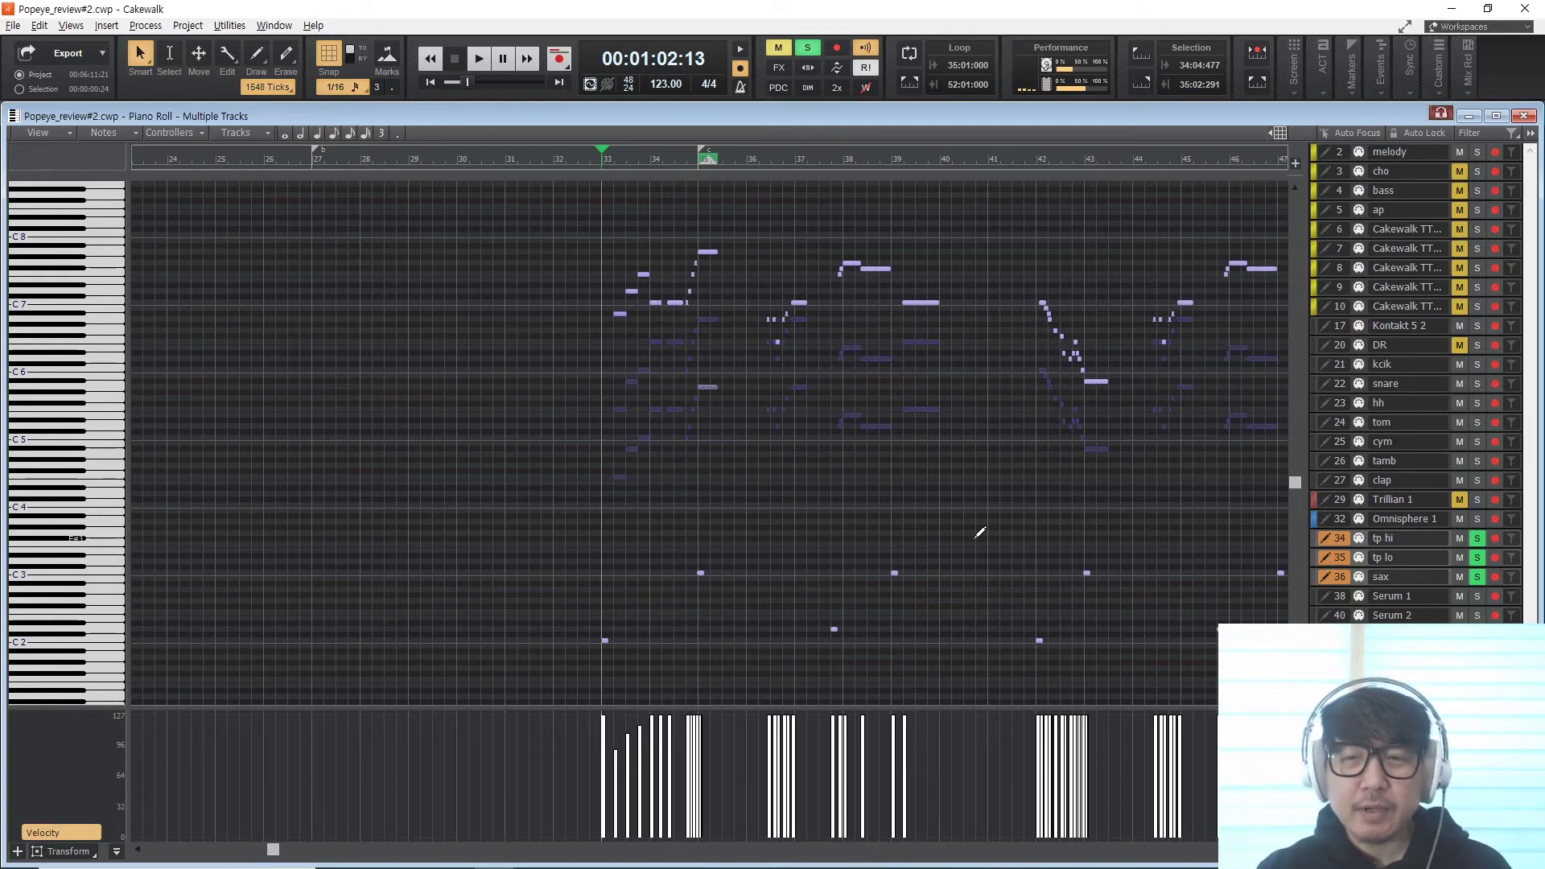
- Turn off solo on the brass folder in the track view and return to the piano roll
key(alt+2)
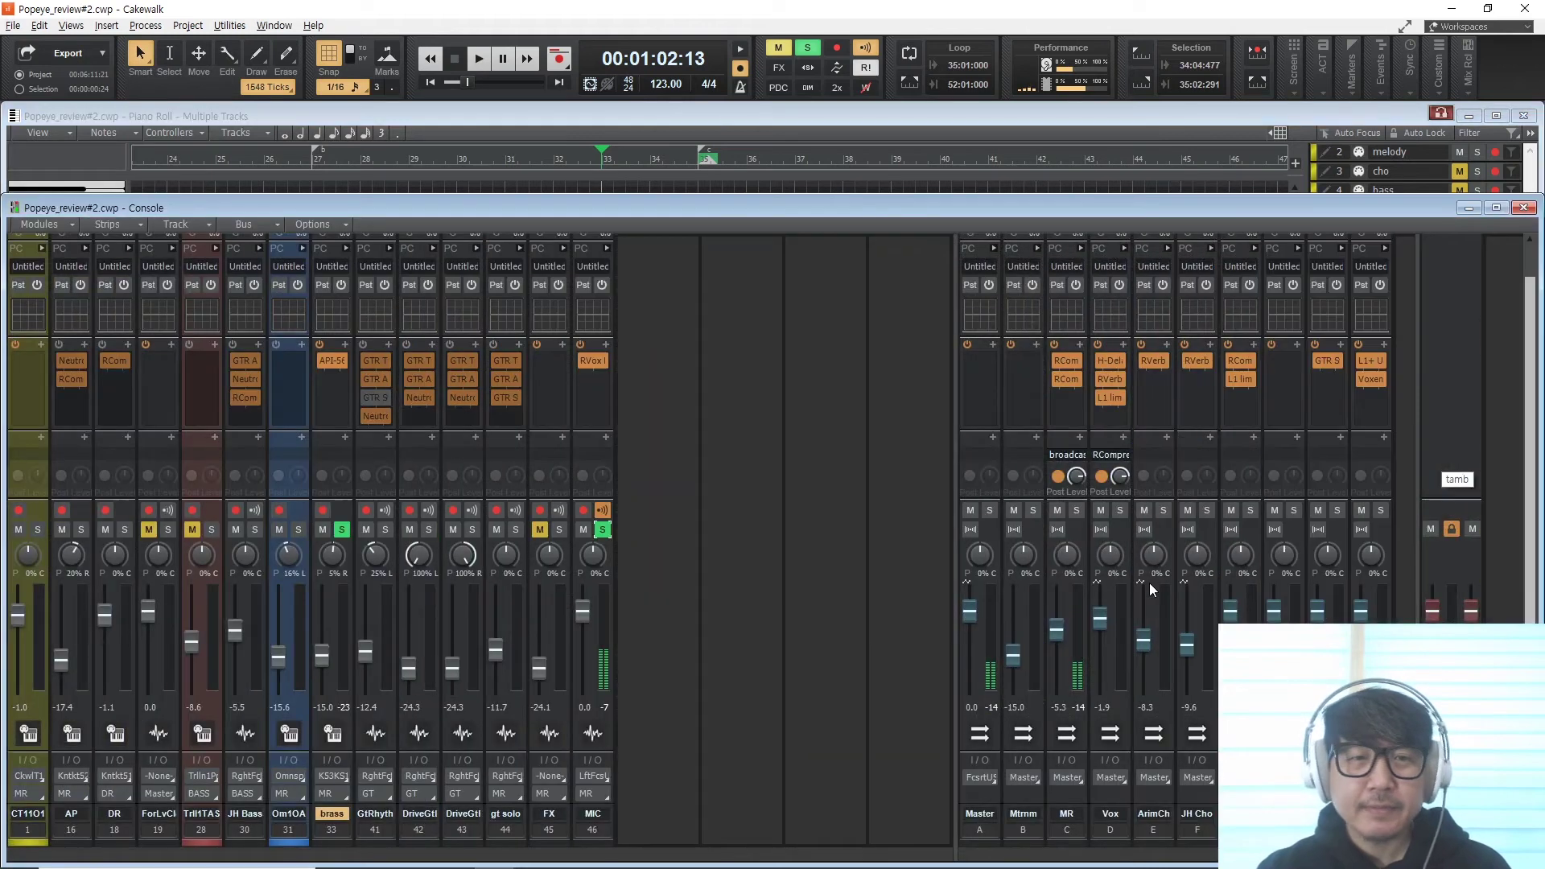
key(alt+1)
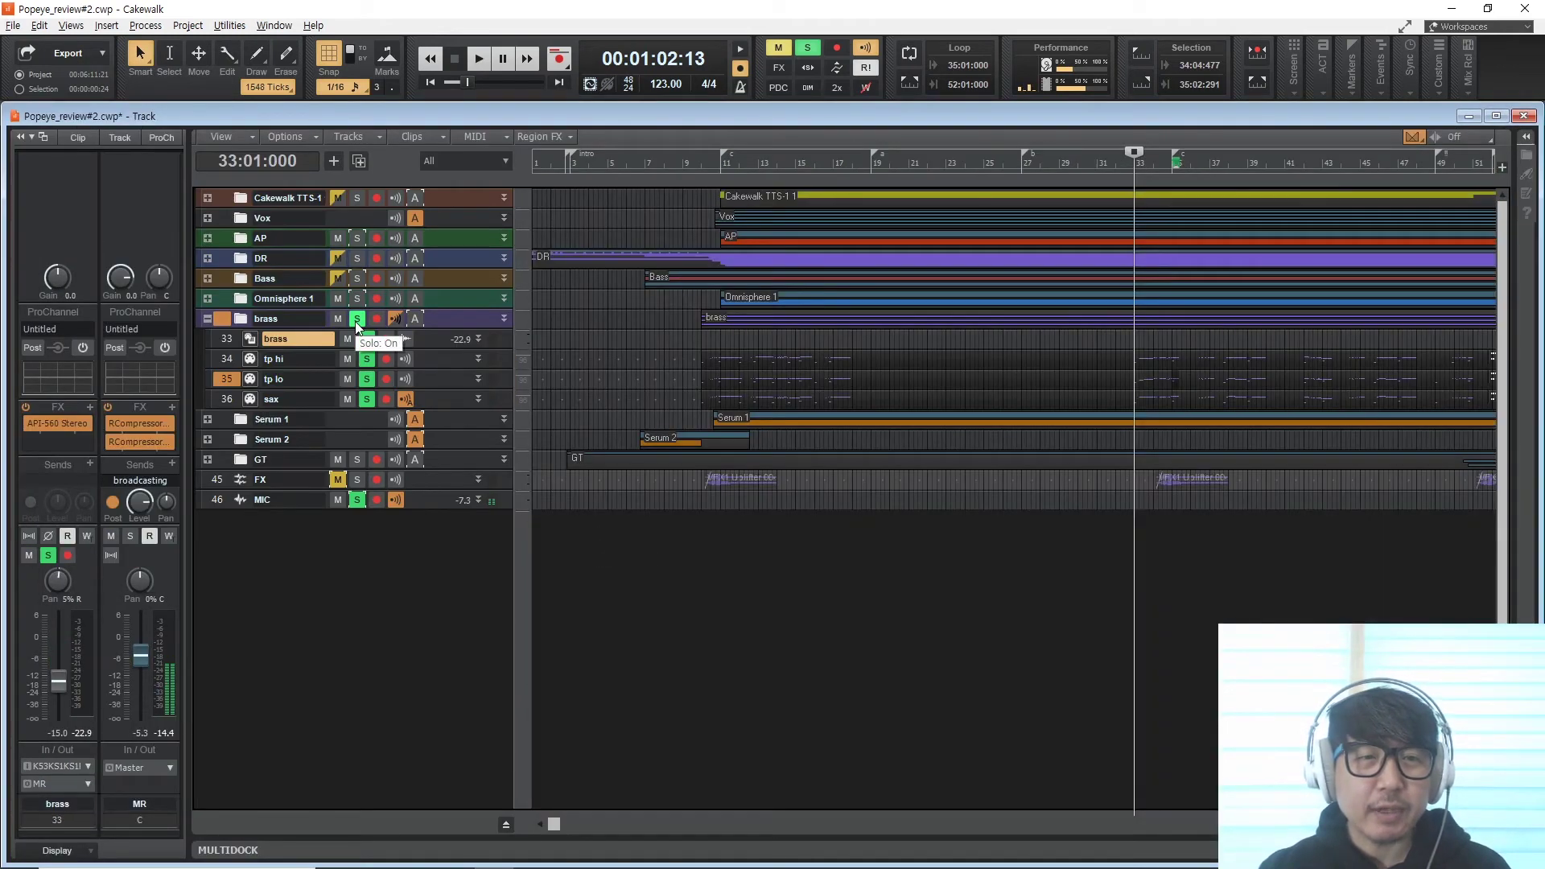
click(356, 318)
key(alt+3)
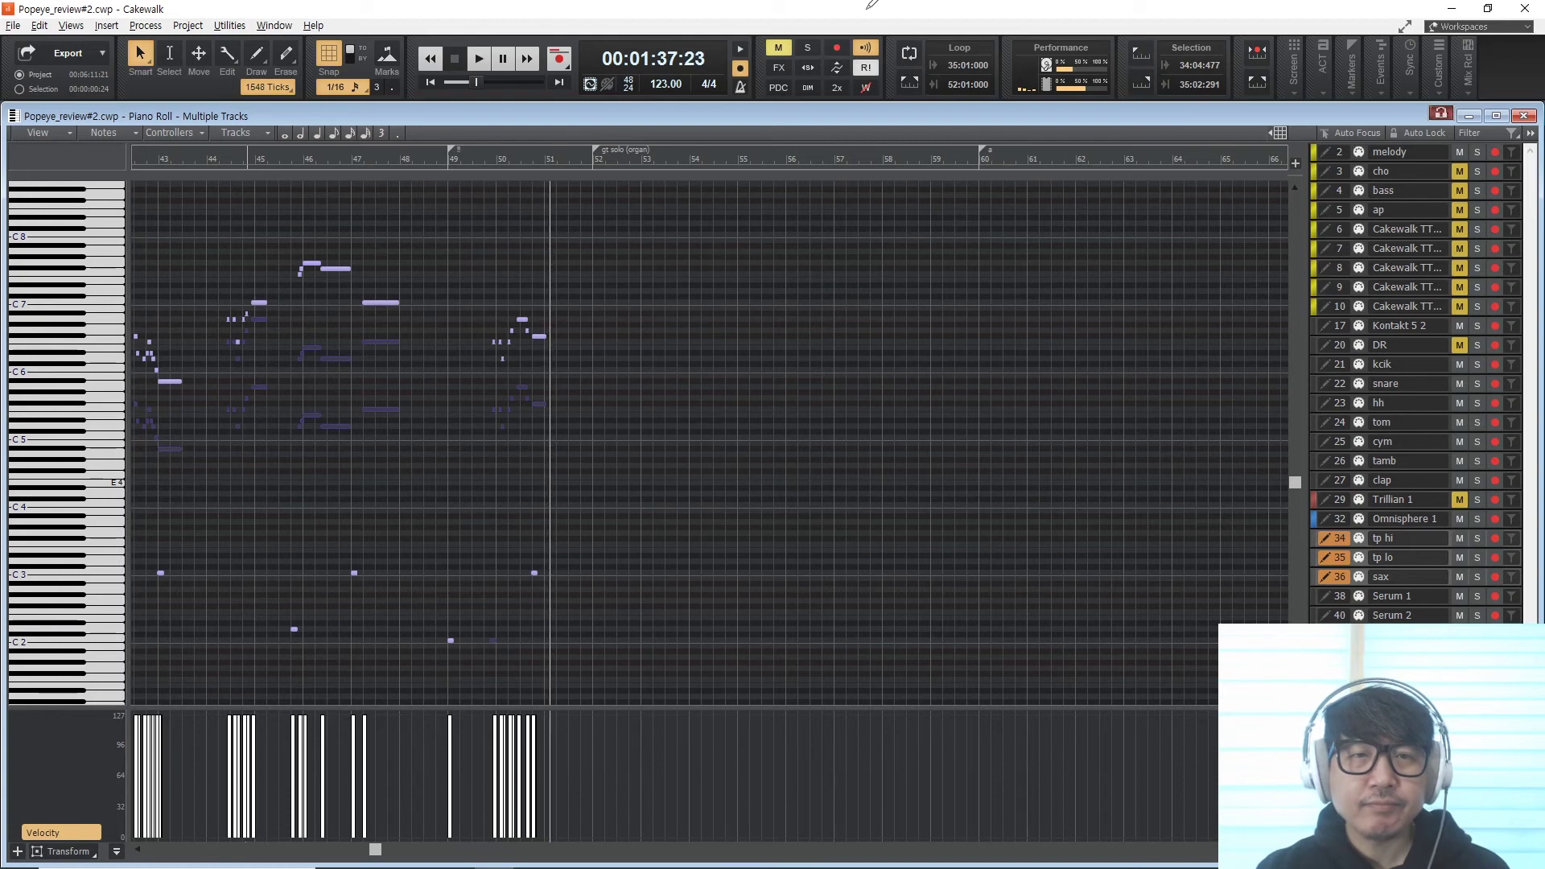
- Play the brass section with the full arrangement from measure 33 and stop playback
key(space)
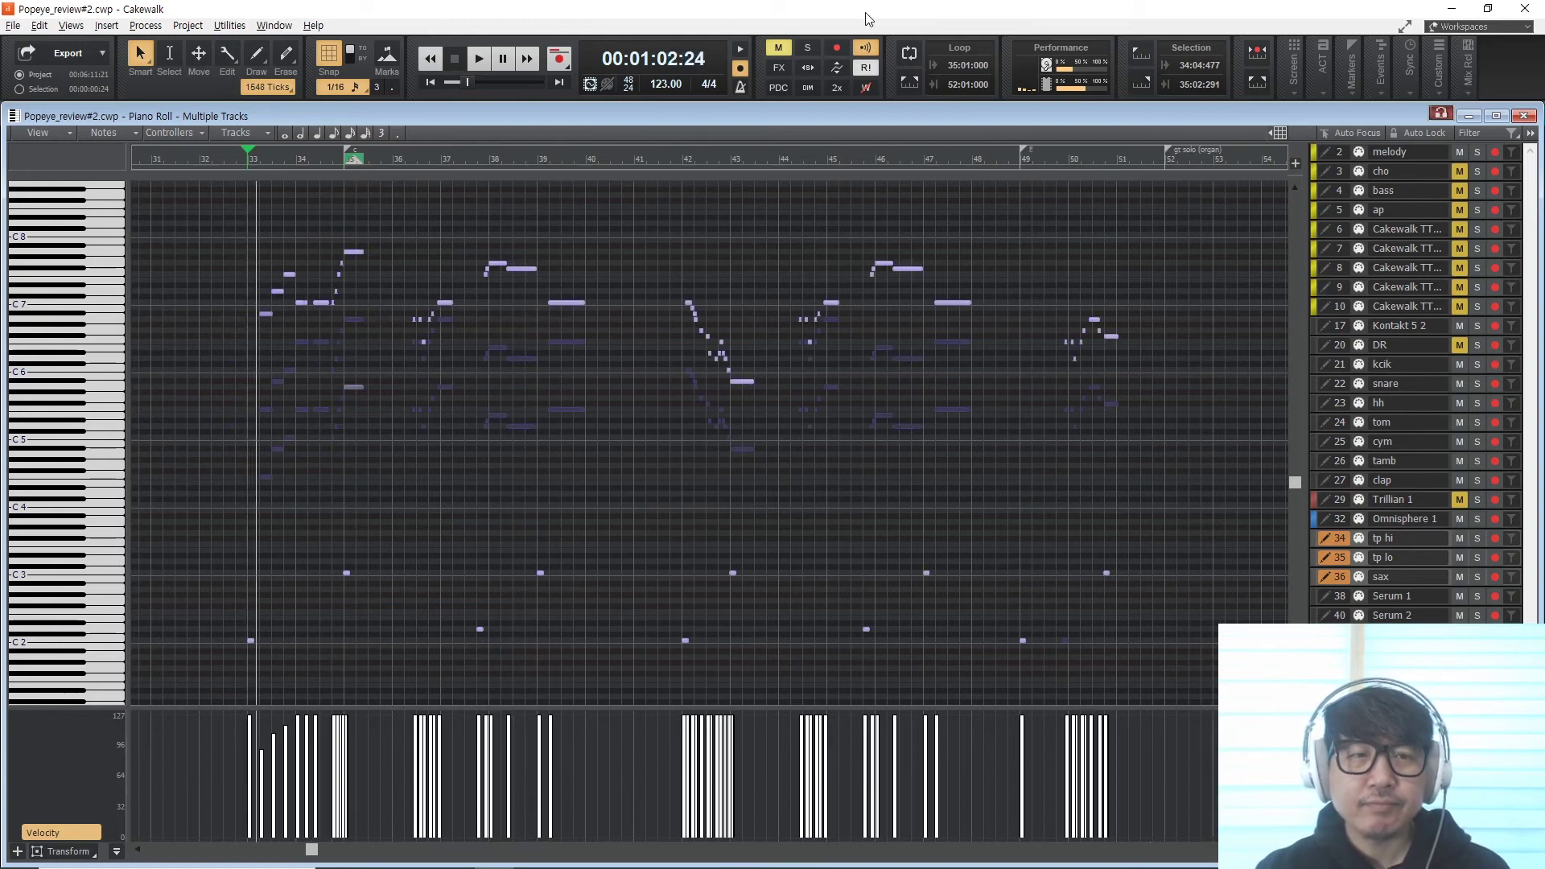
key(space)
key(space)
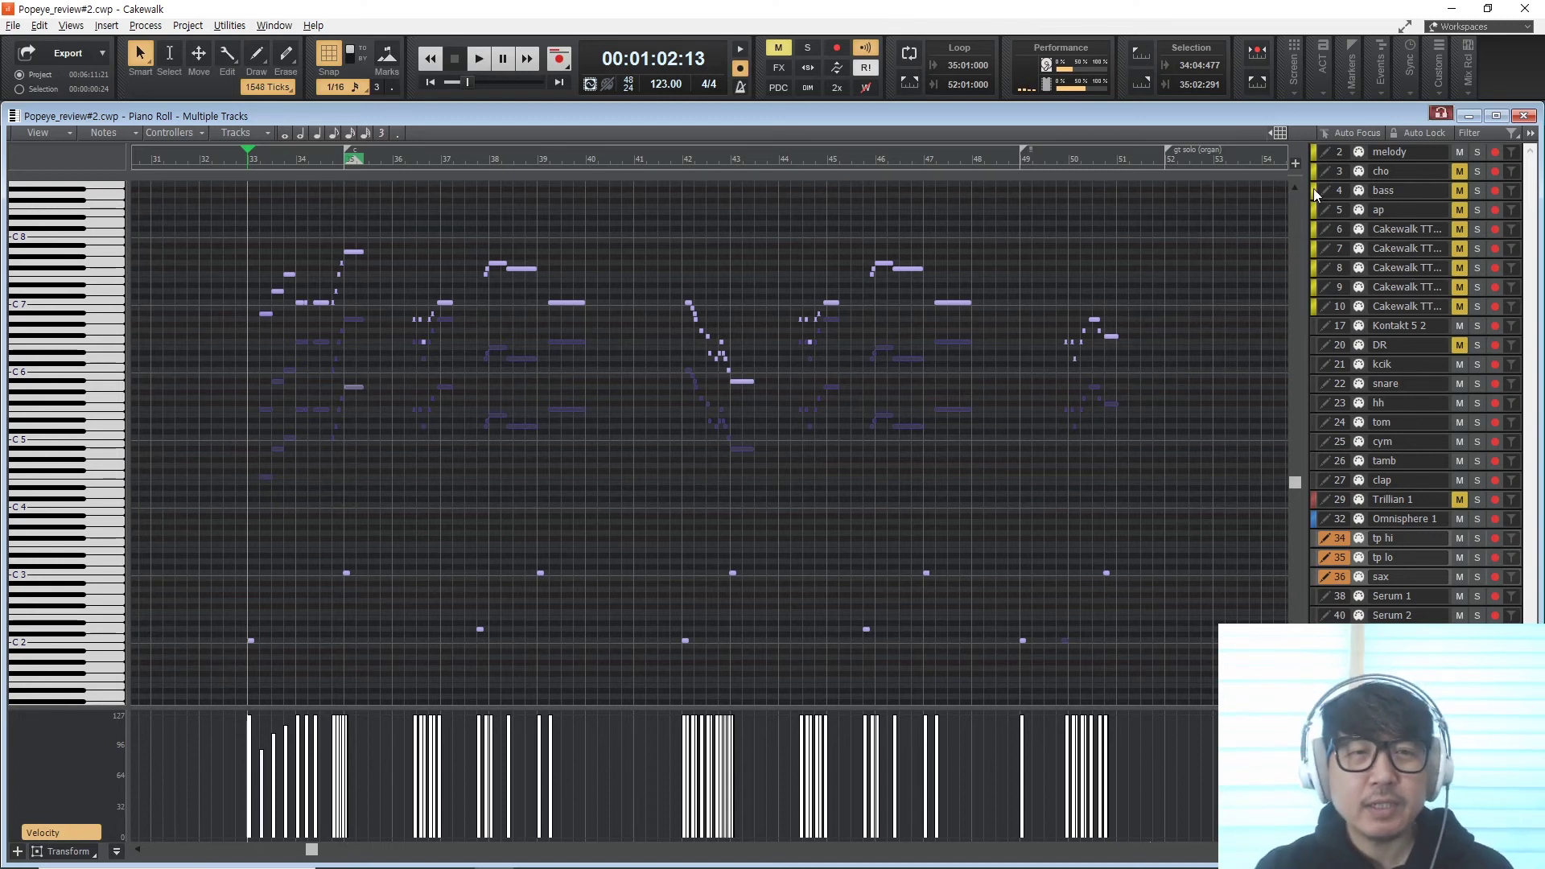
key(space)
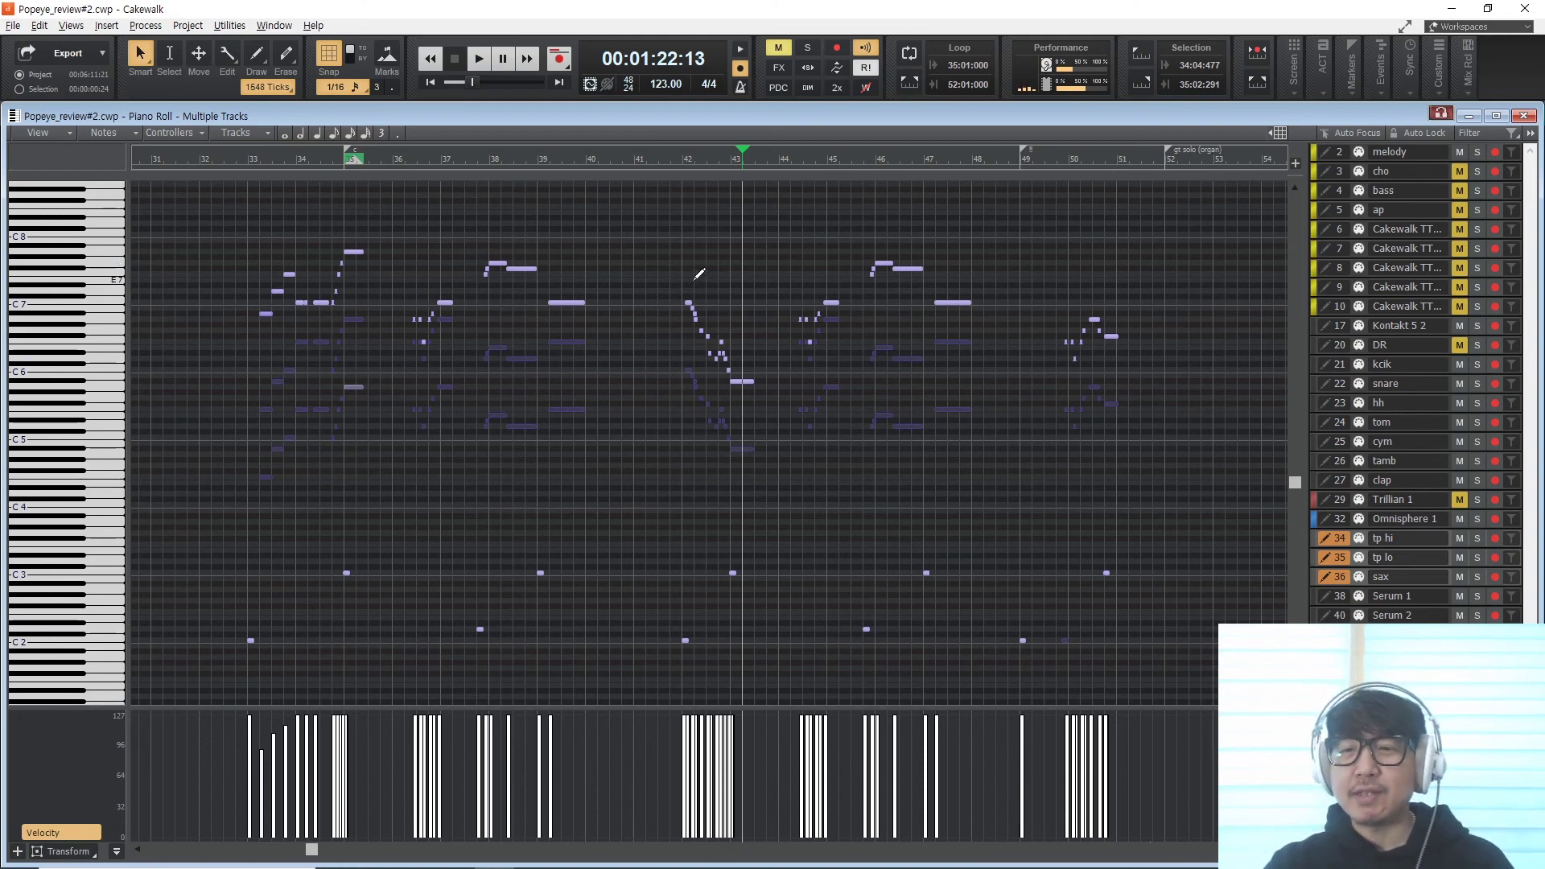
- Look over the console and the piano roll once more and return to the track view
key(alt+2)
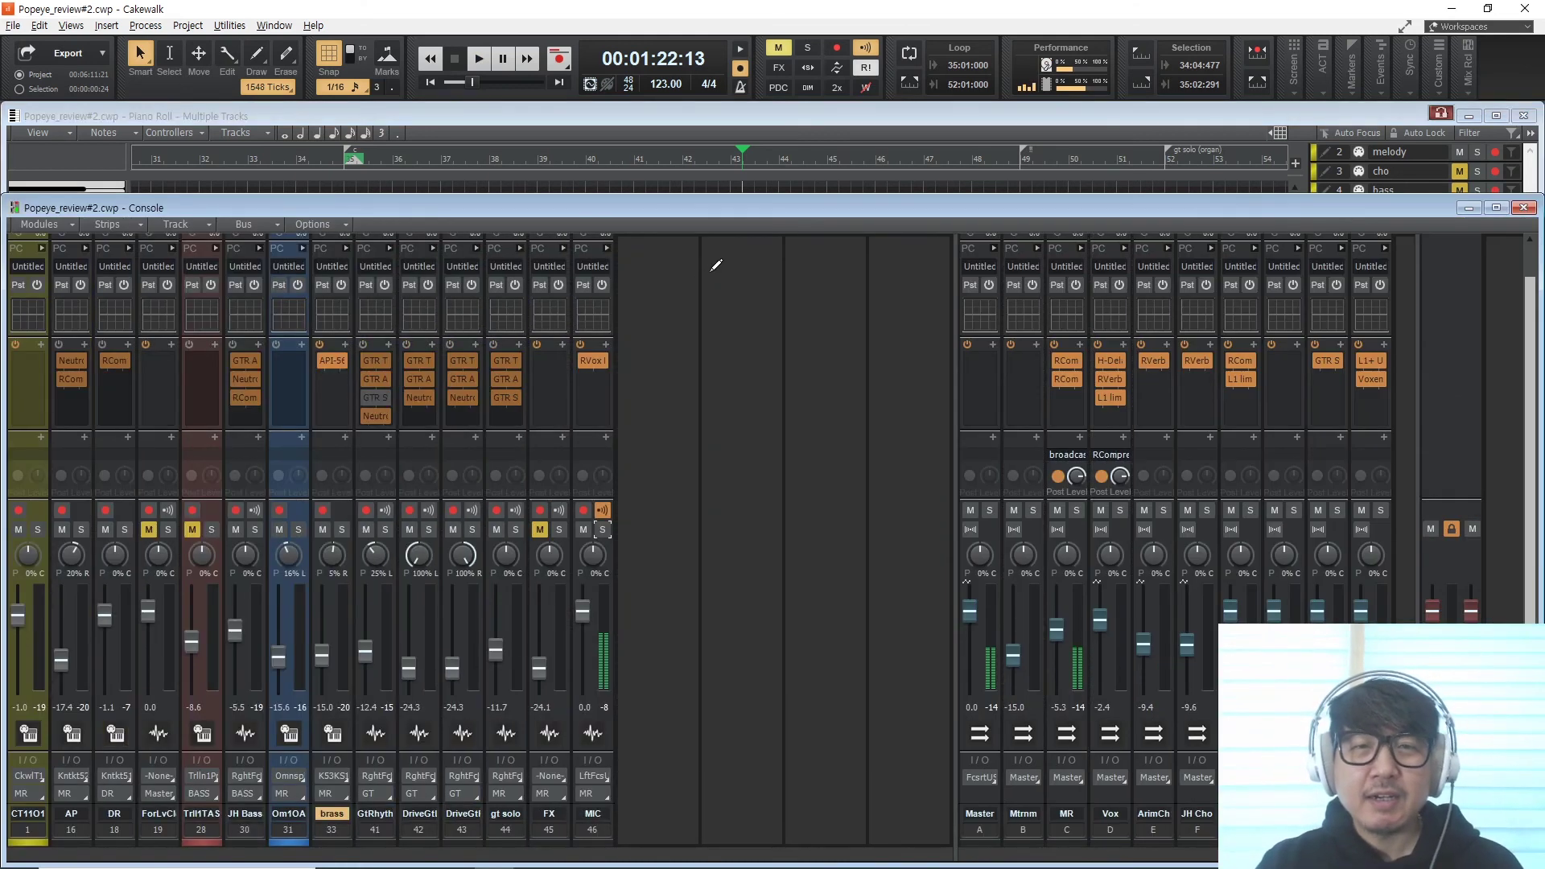
key(alt+1)
key(alt+3)
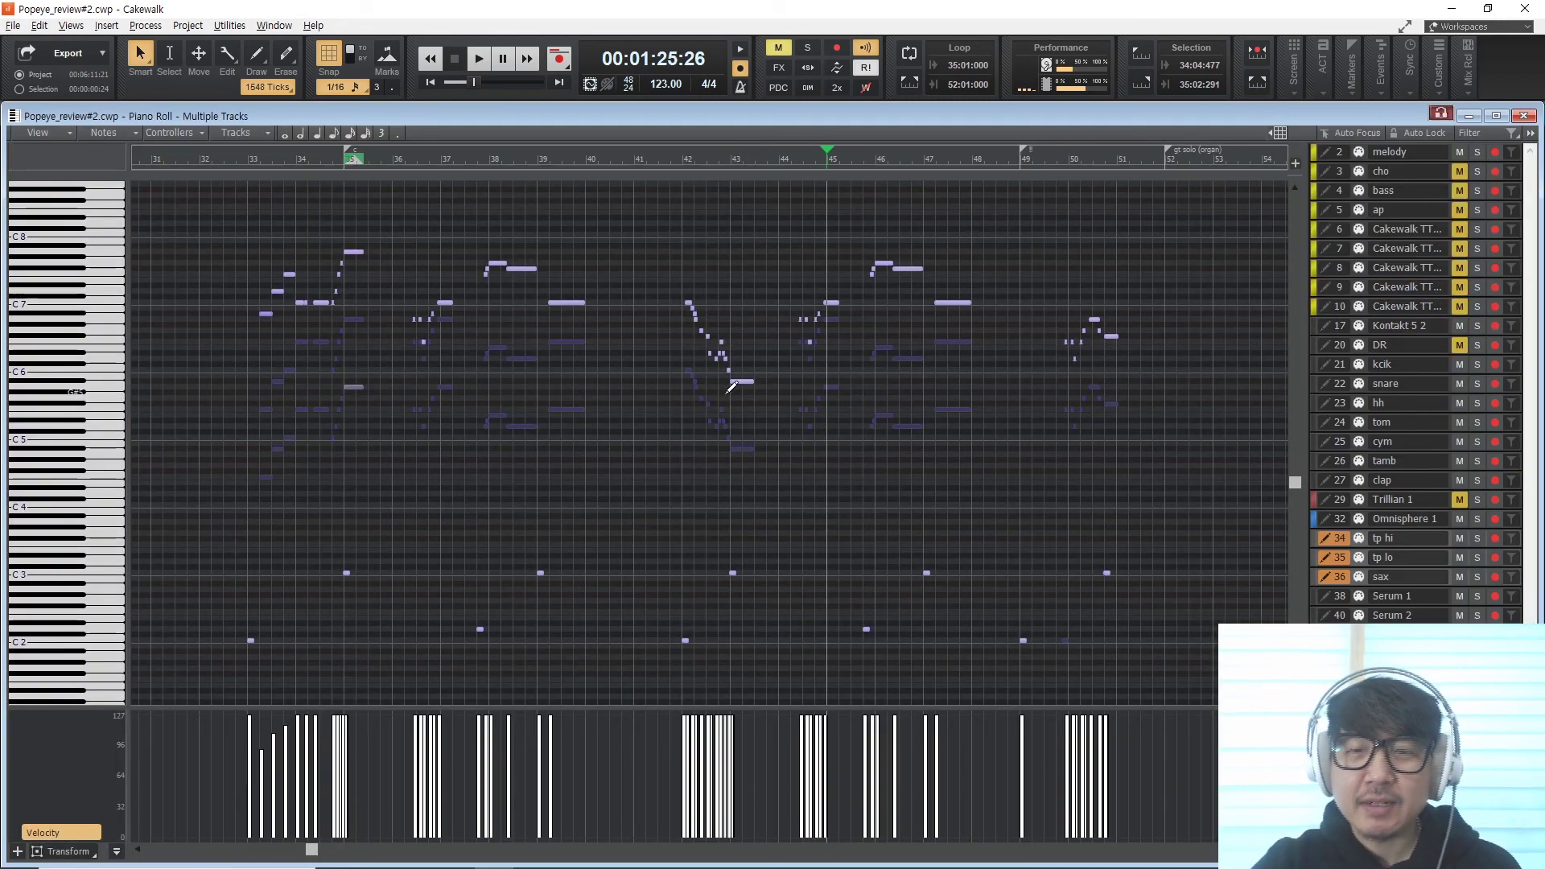
key(alt+2)
key(alt+1)
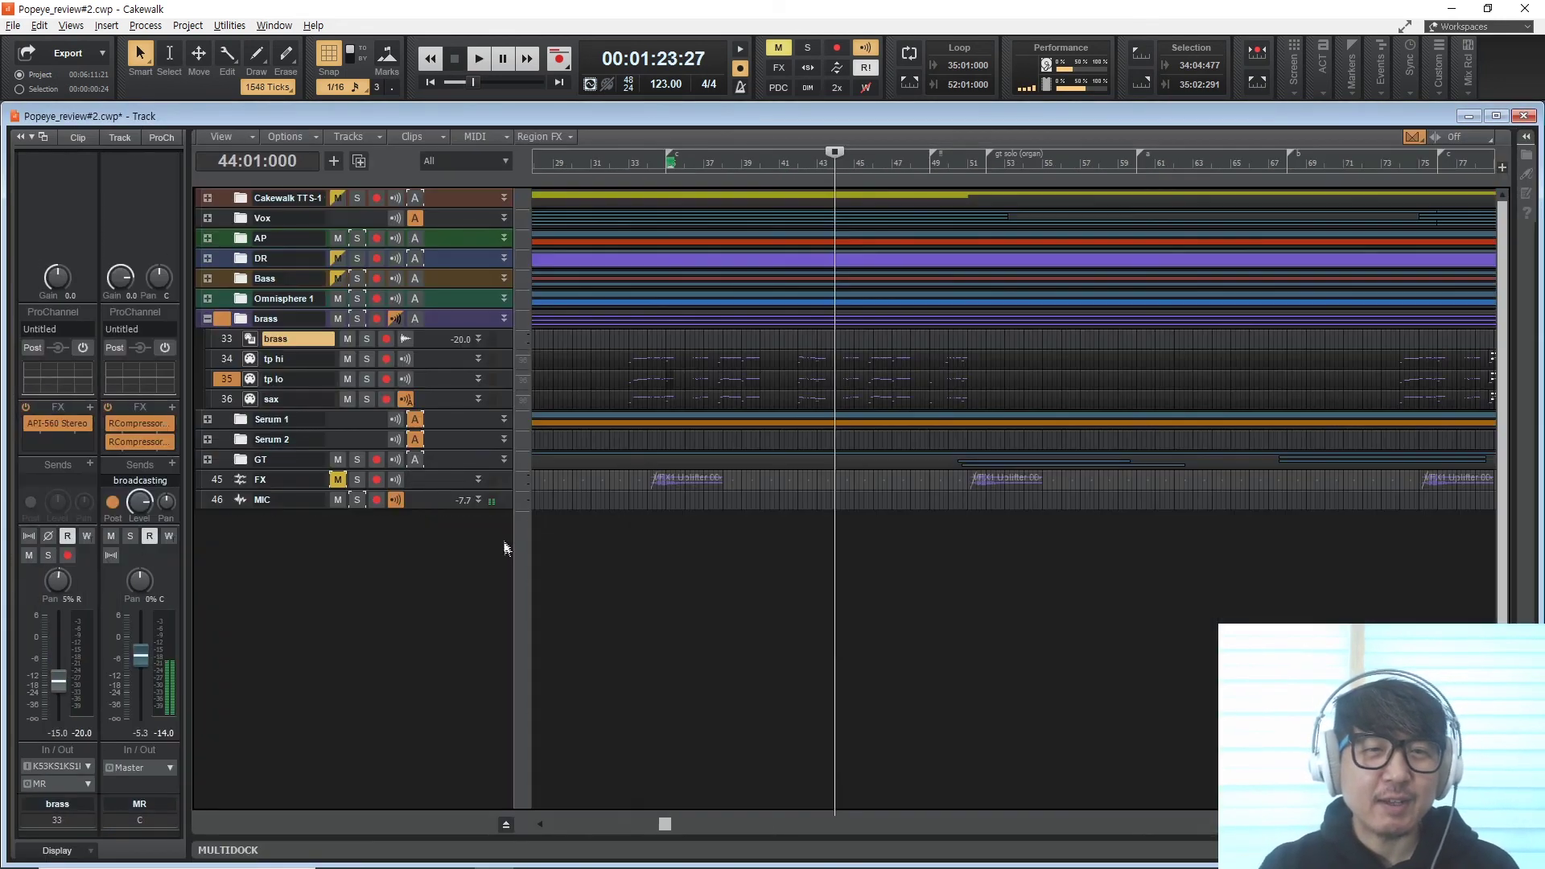